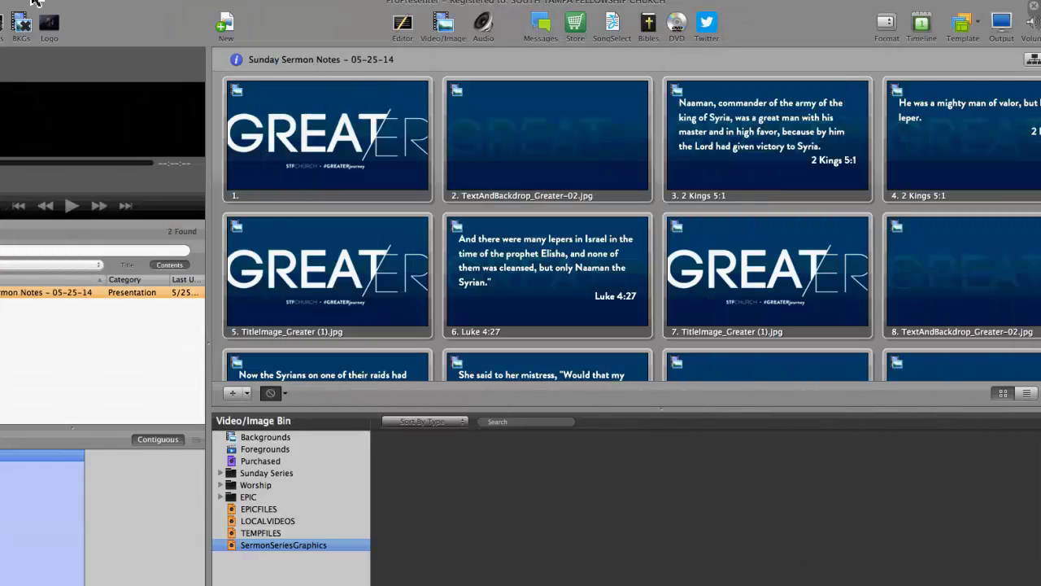
Review the local Sync preferences, including the source path and sync direction, and close the preferences.
click(34, 2)
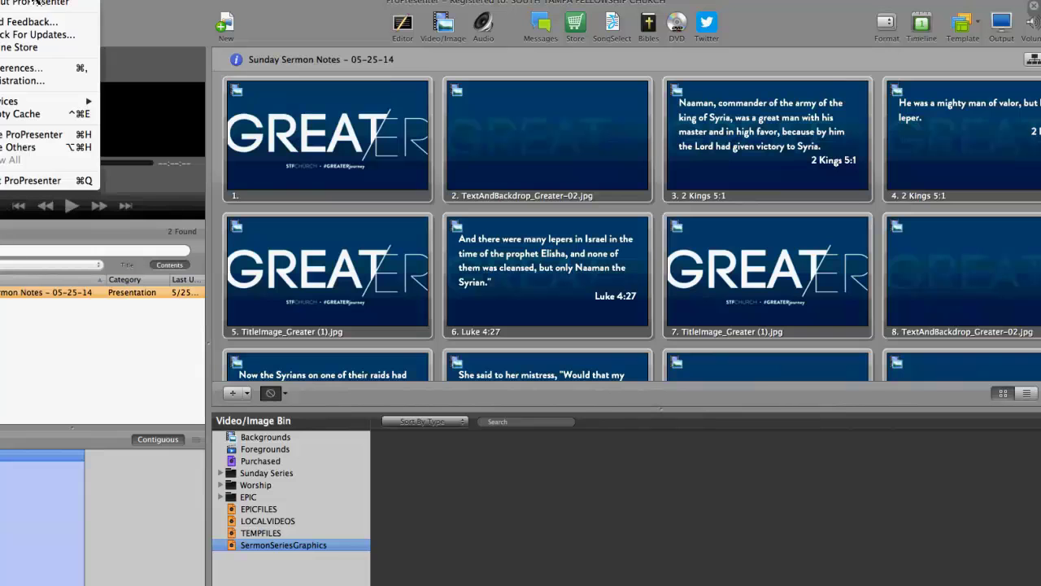
click(33, 70)
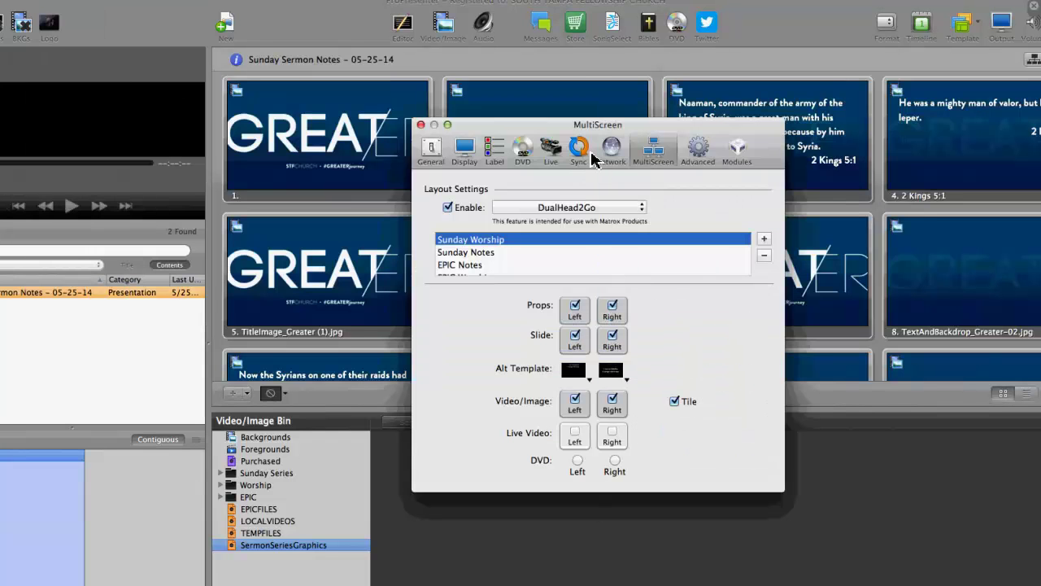
click(591, 157)
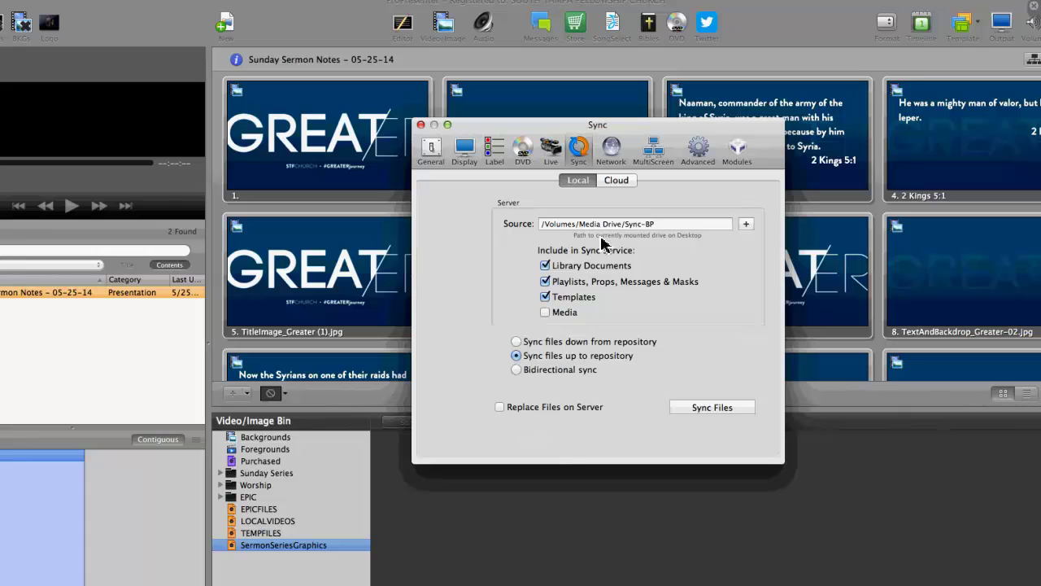
click(421, 124)
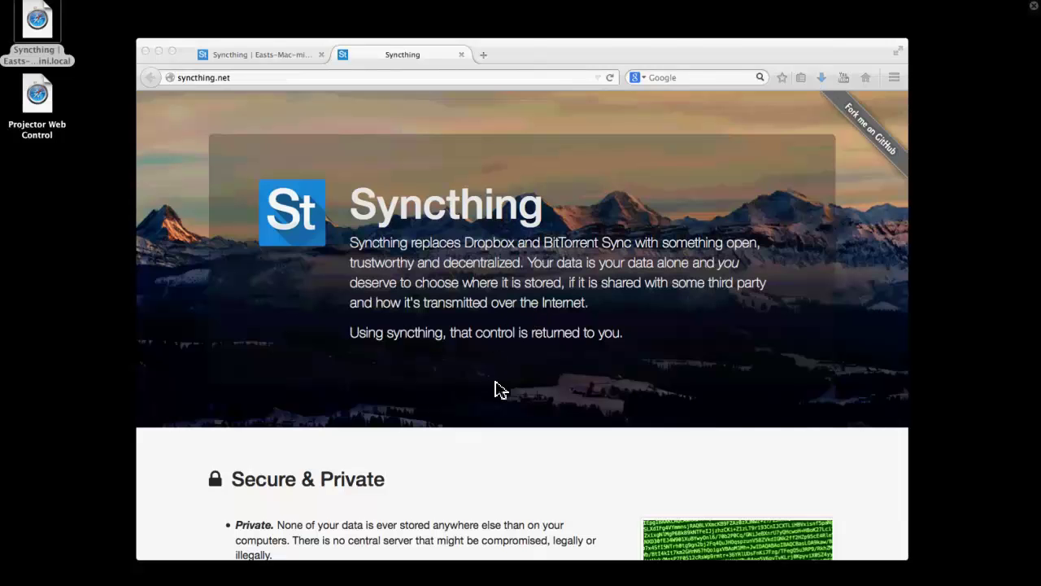
Read through the Syncthing website, examining its privacy, open development, ease-of-use and Get Started sections.
scroll(499, 389, down, 8)
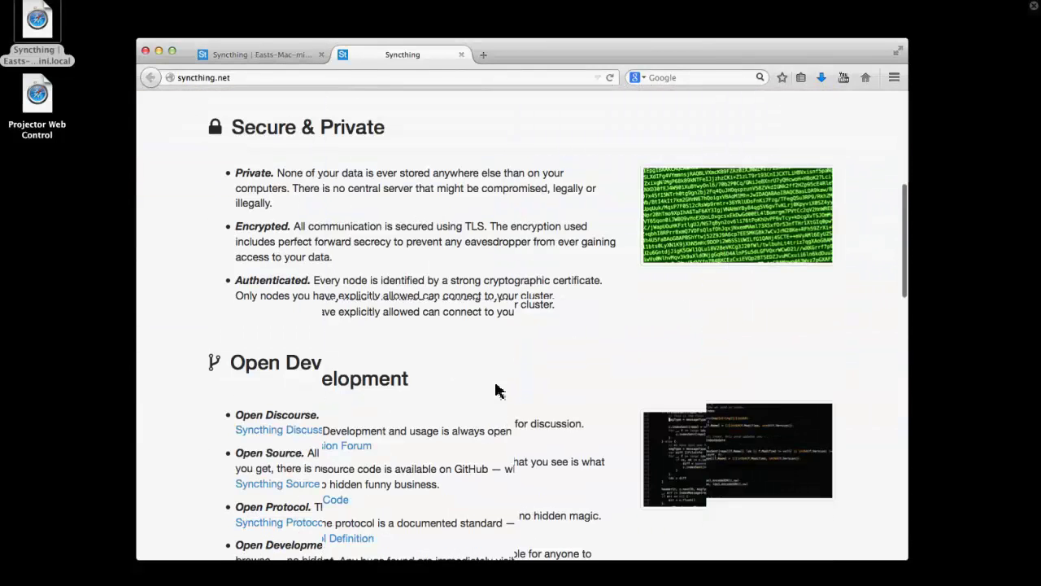
scroll(488, 395, down, 5)
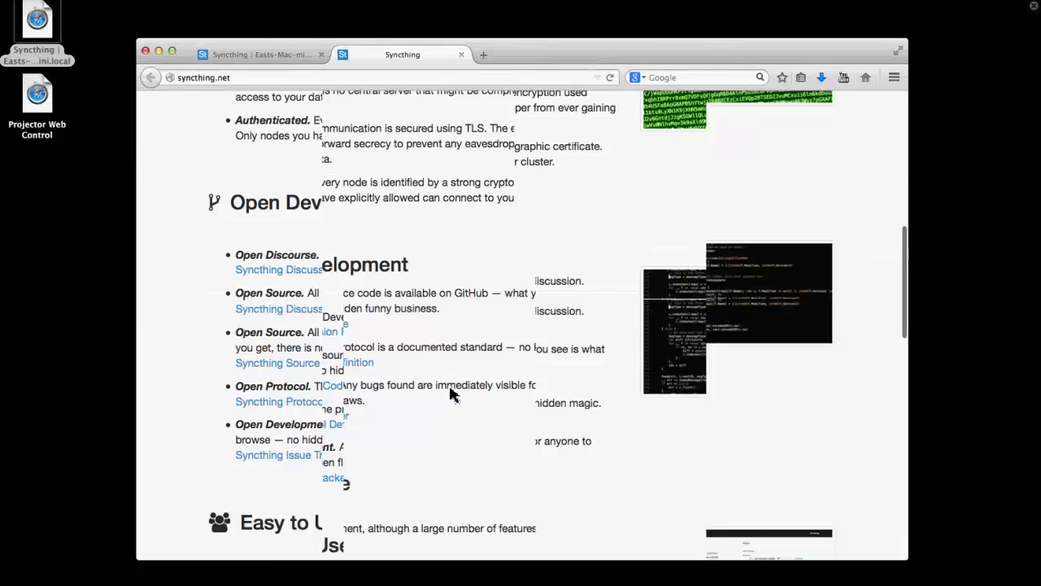
scroll(453, 399, down, 3)
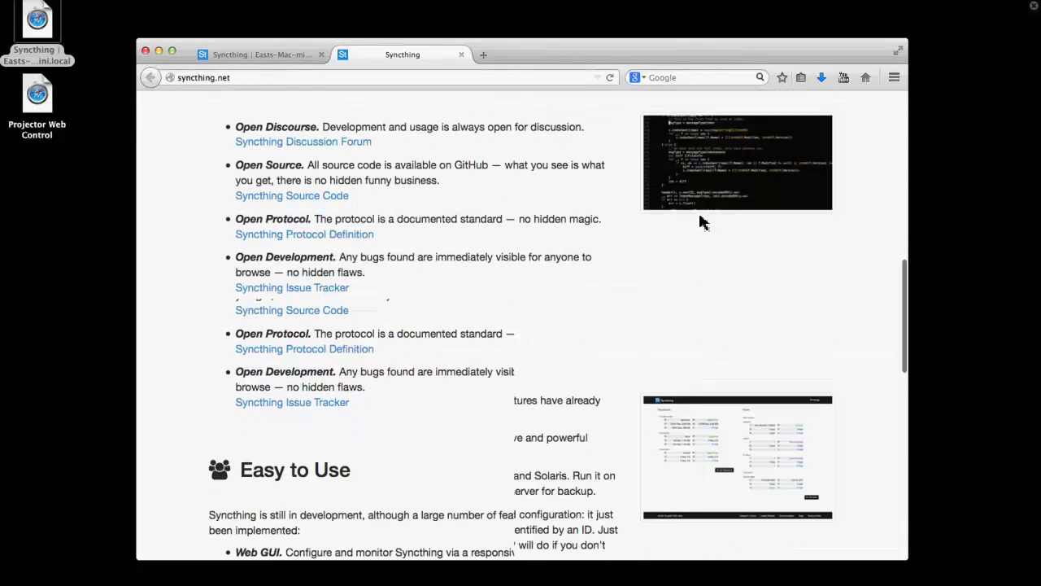
scroll(469, 358, down, 3)
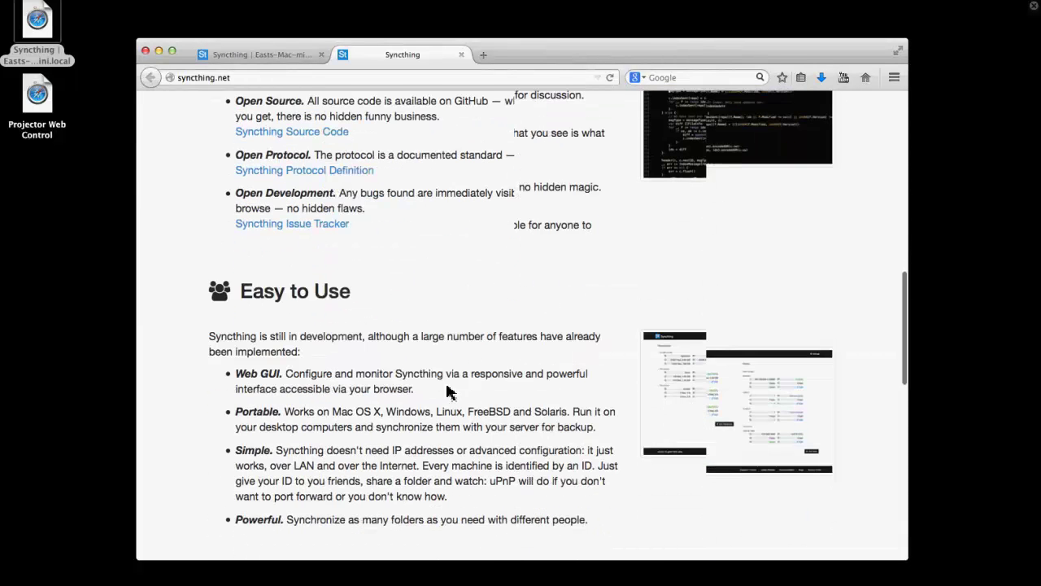
scroll(451, 390, down, 2)
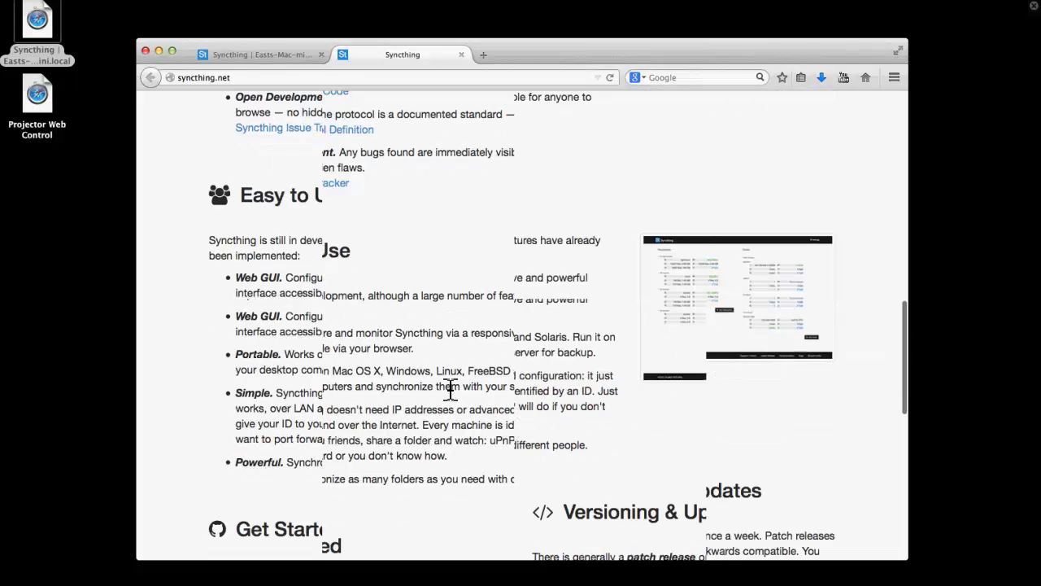
scroll(450, 390, down, 6)
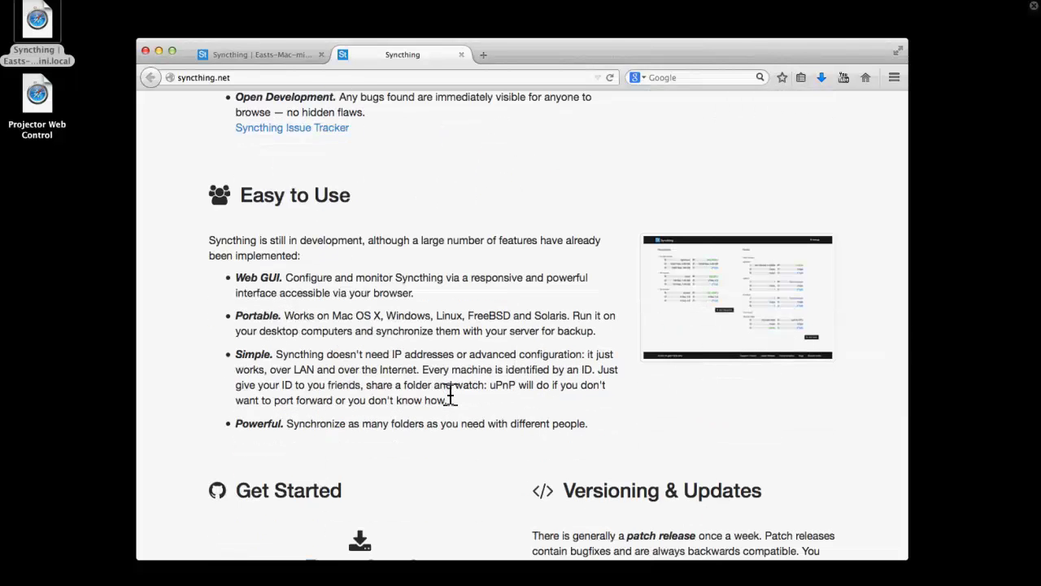
scroll(449, 399, down, 2)
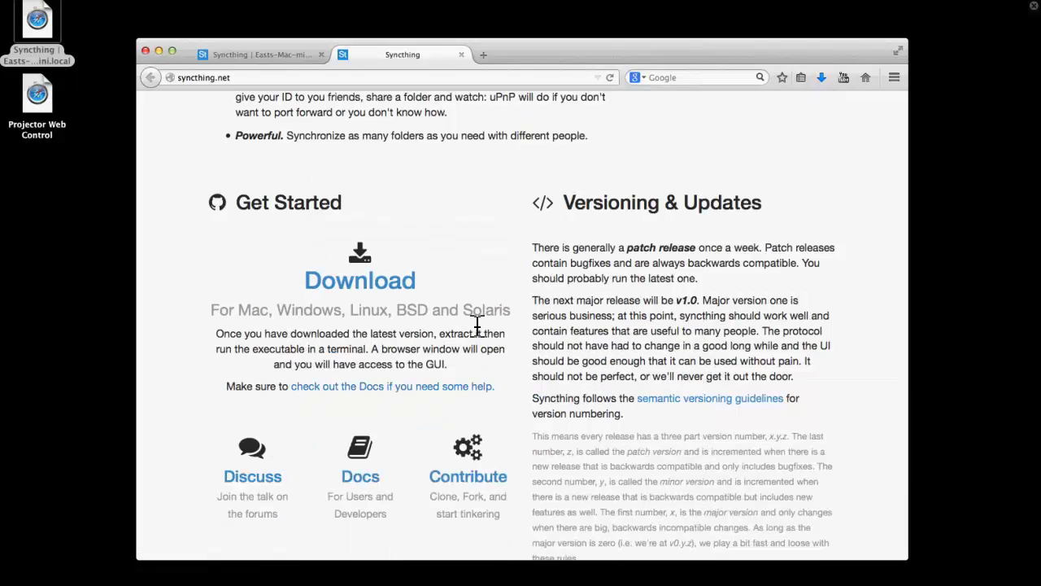
Open the Syncthing download page and examine the v0.8.12 release packages for each platform.
click(391, 293)
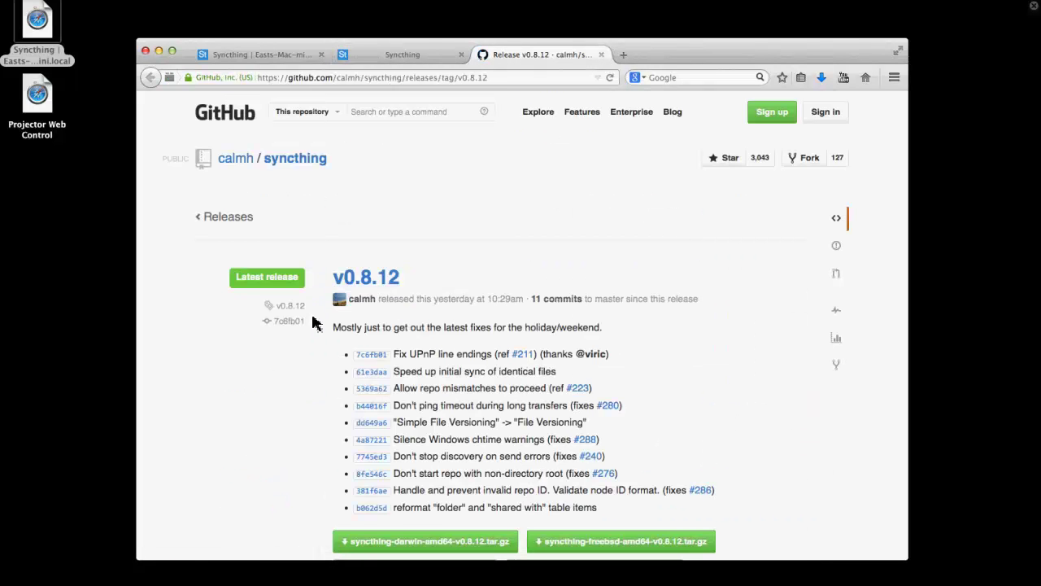
scroll(313, 323, down, 3)
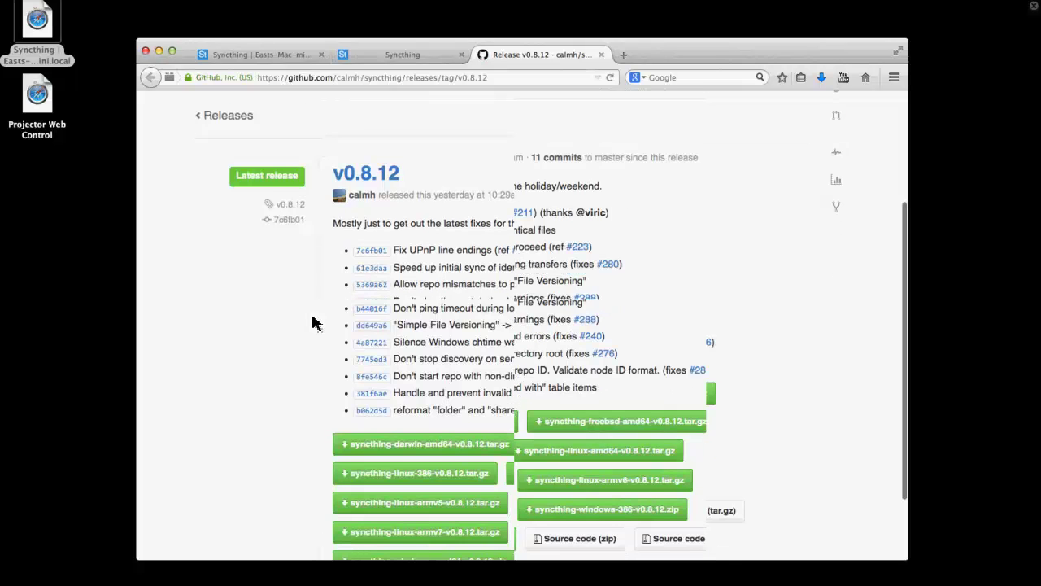
scroll(314, 320, down, 3)
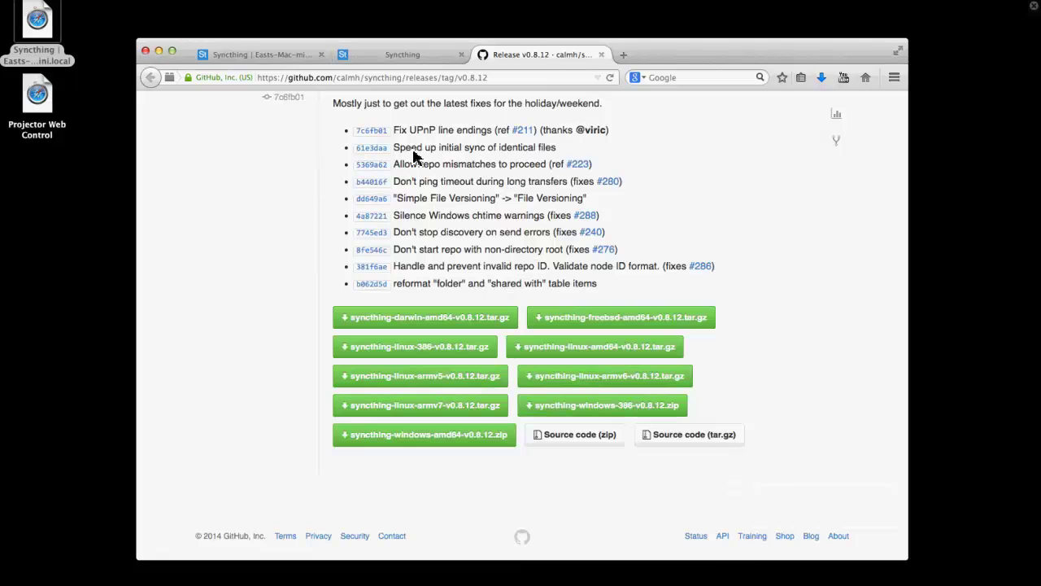
Go to the local Syncthing interface at 127.0.0.1:8080, review the Add Node form and close it without saving.
click(270, 57)
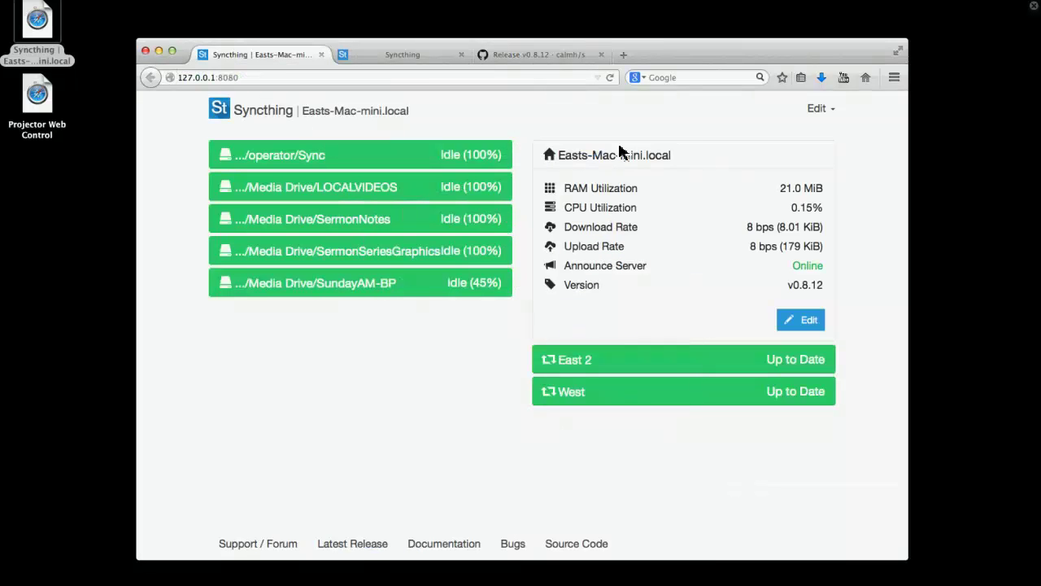
click(187, 79)
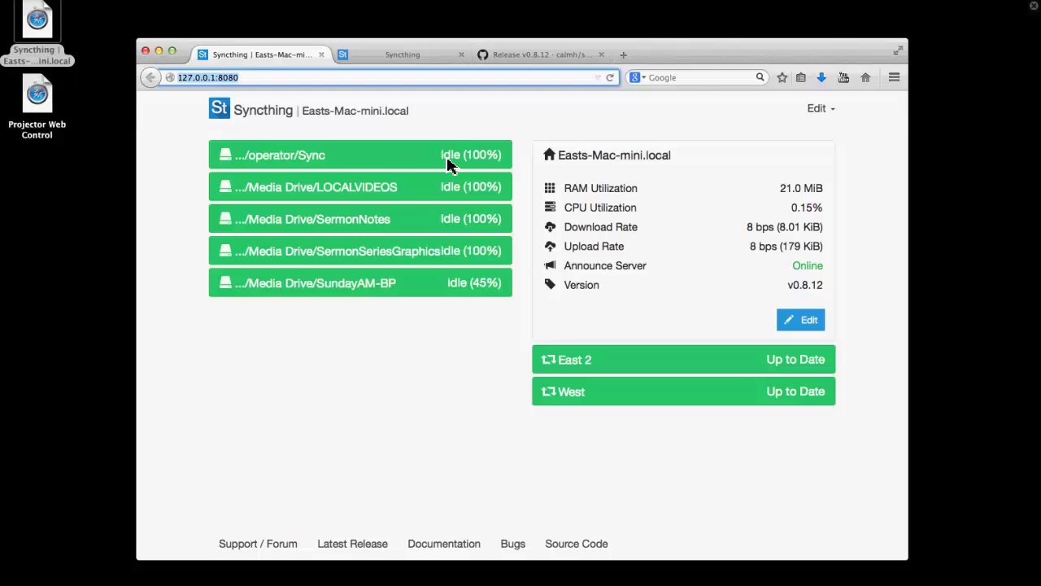
click(816, 114)
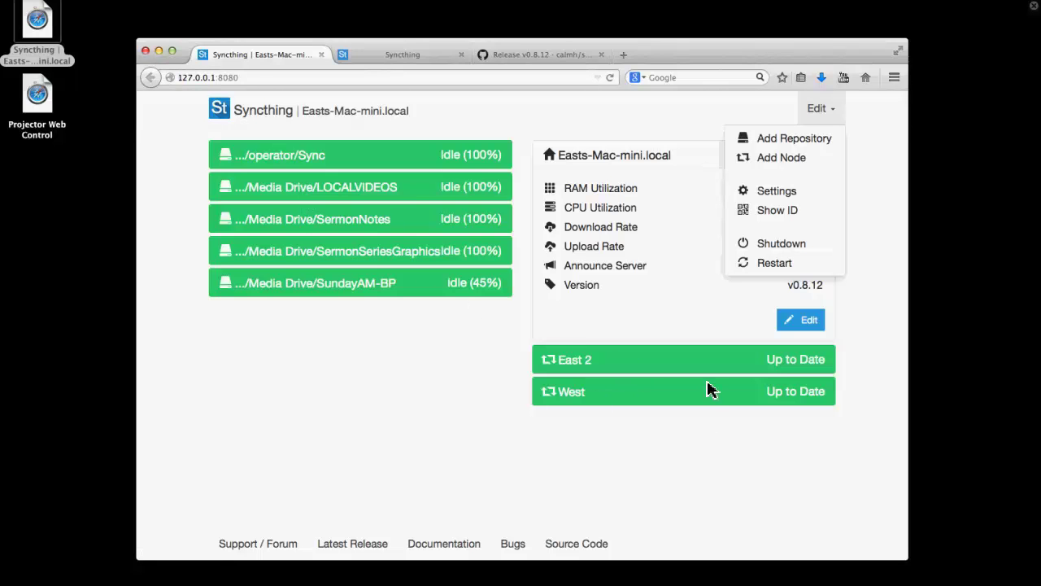
click(781, 160)
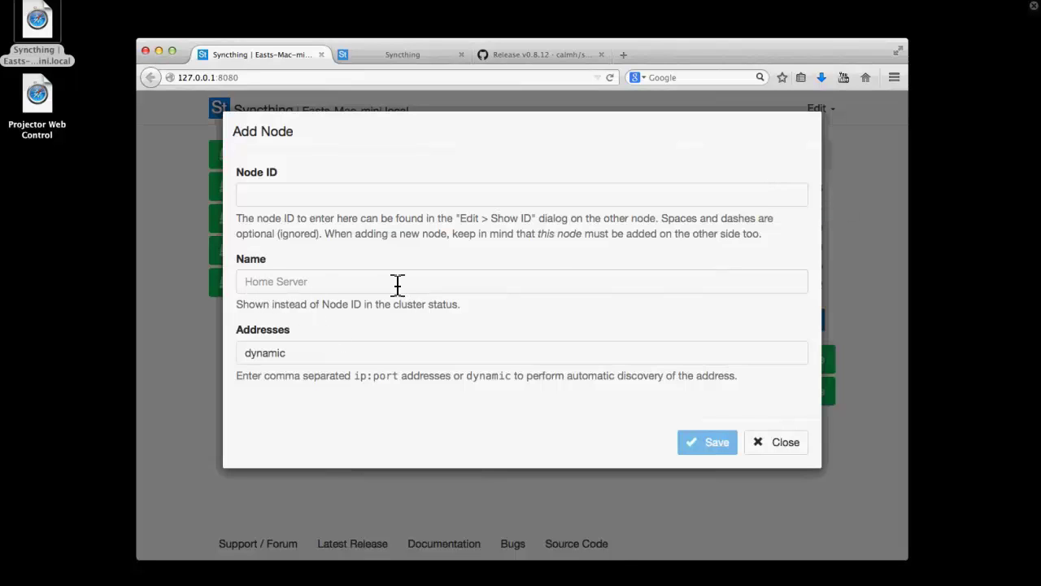
click(783, 443)
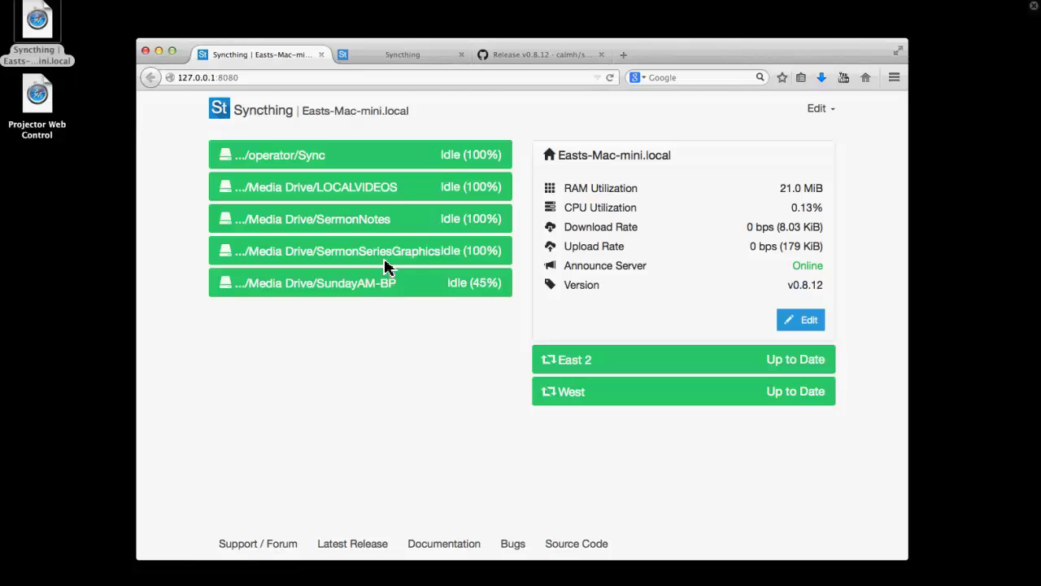
Review the LOCALVIDEOS repository's path, permission, versioning and node-sharing options, close them without saving and collapse its details.
click(330, 187)
click(480, 439)
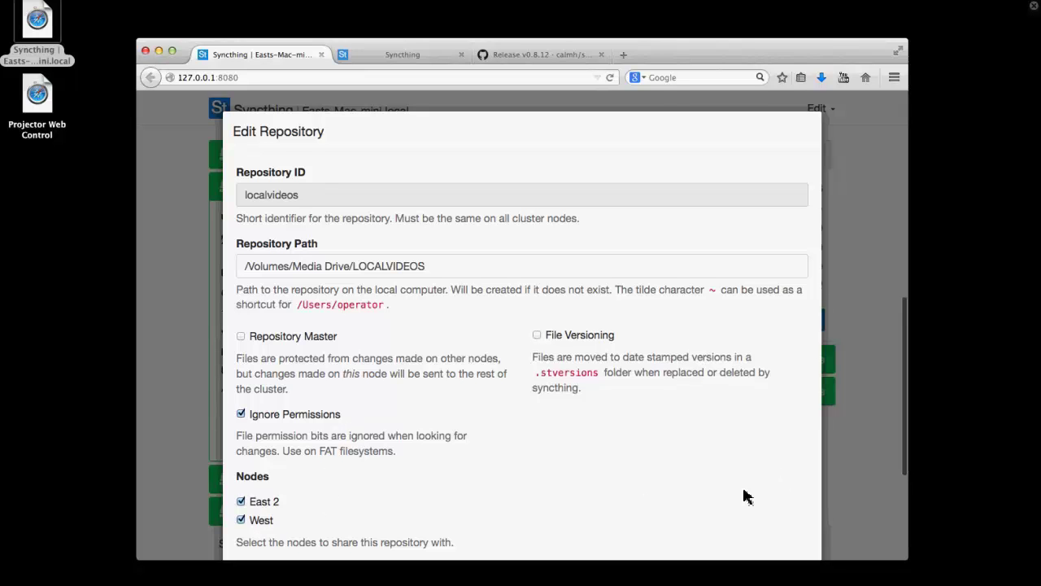
scroll(746, 496, down, 3)
click(771, 516)
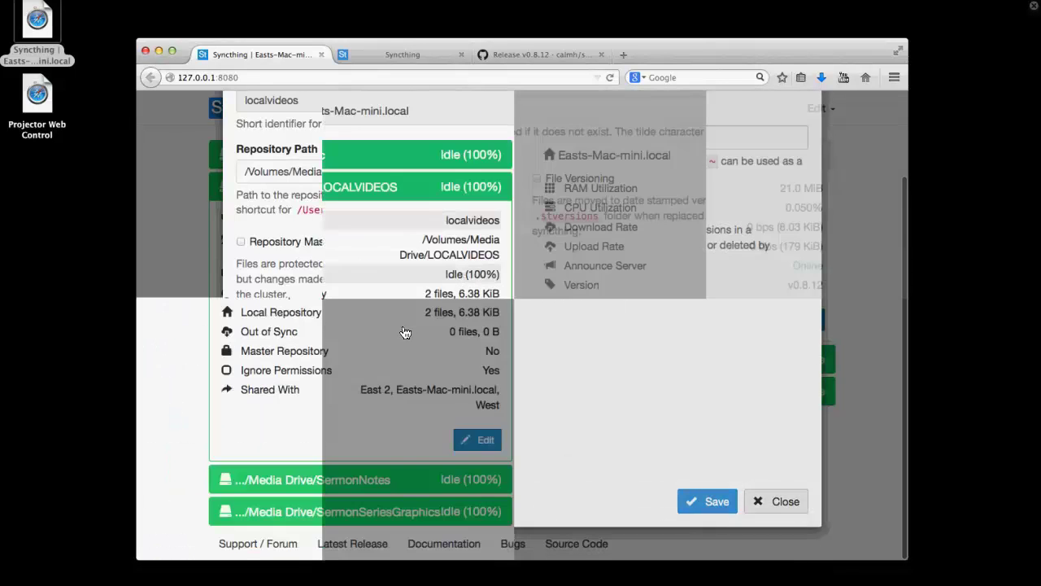
click(379, 194)
Review the SundayAM-BP repository's master, versioning and node-sharing options, close them without saving and collapse its details.
click(346, 289)
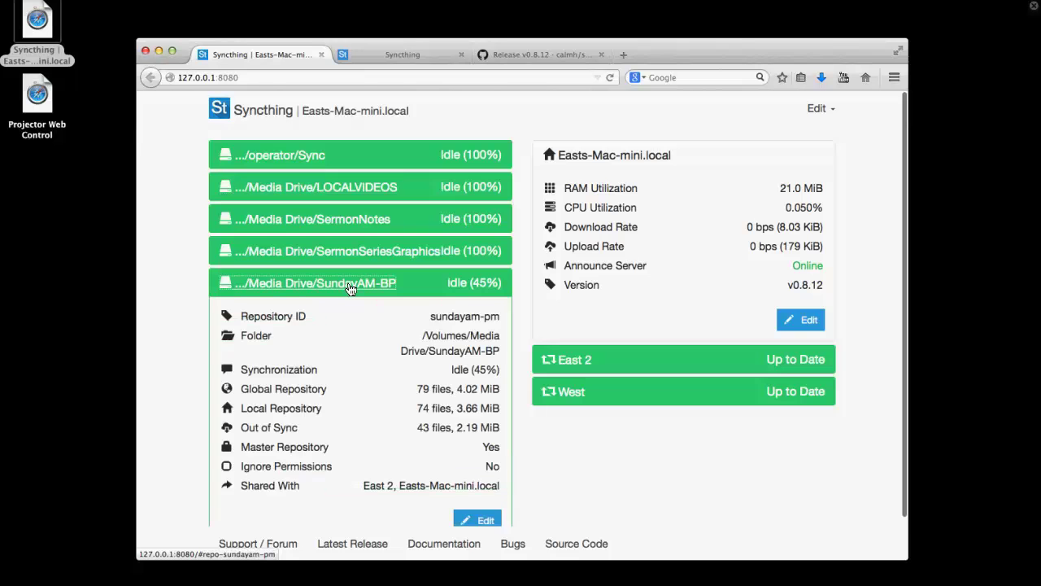
click(488, 520)
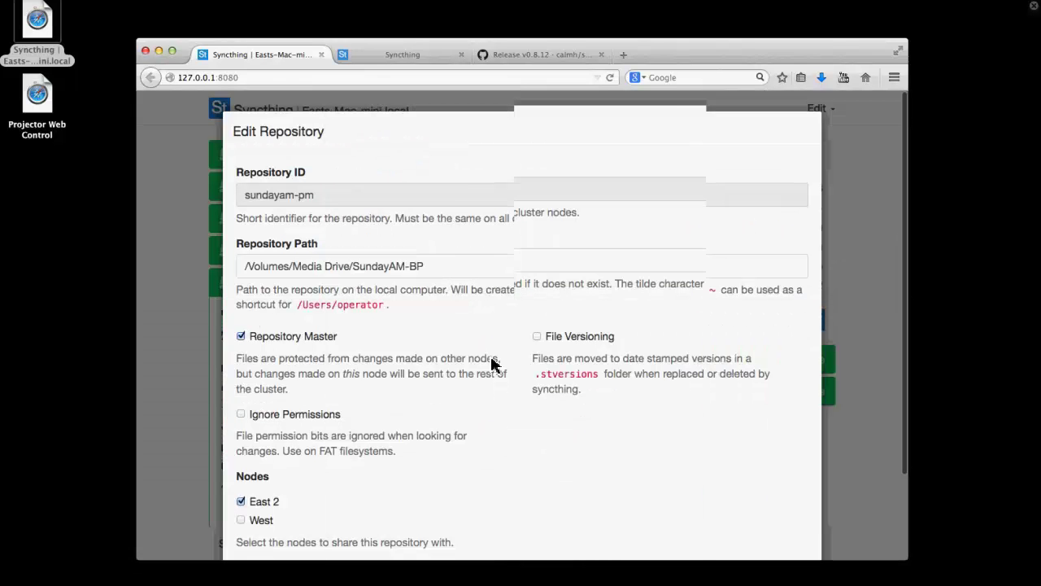
scroll(430, 405, down, 2)
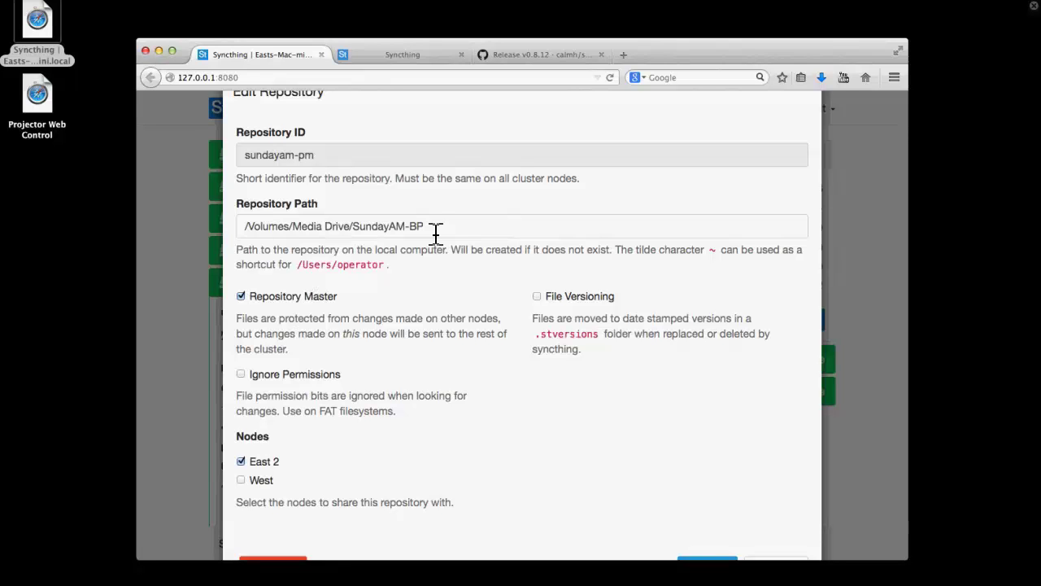
scroll(511, 360, down, 2)
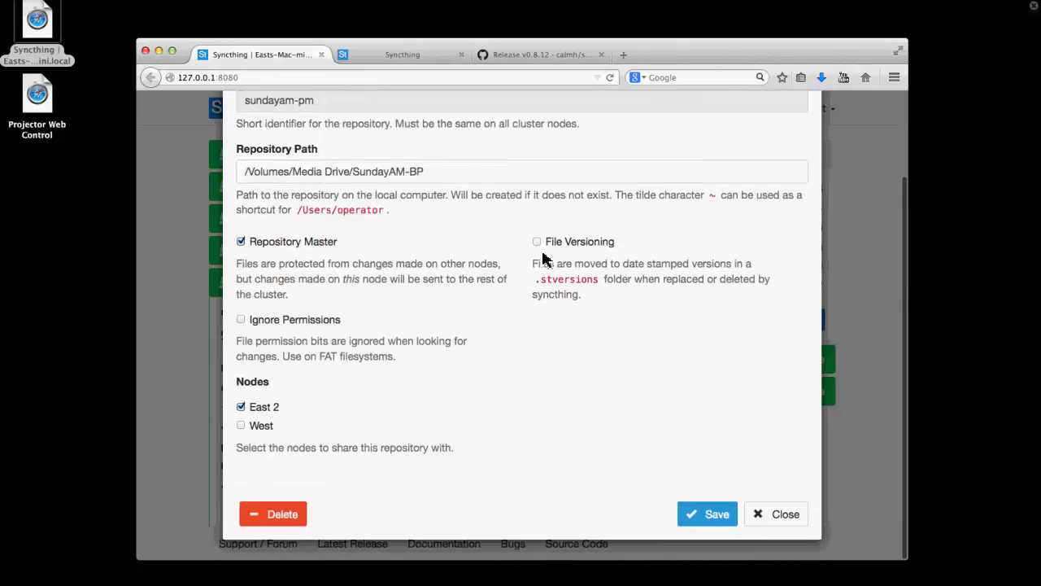
click(788, 519)
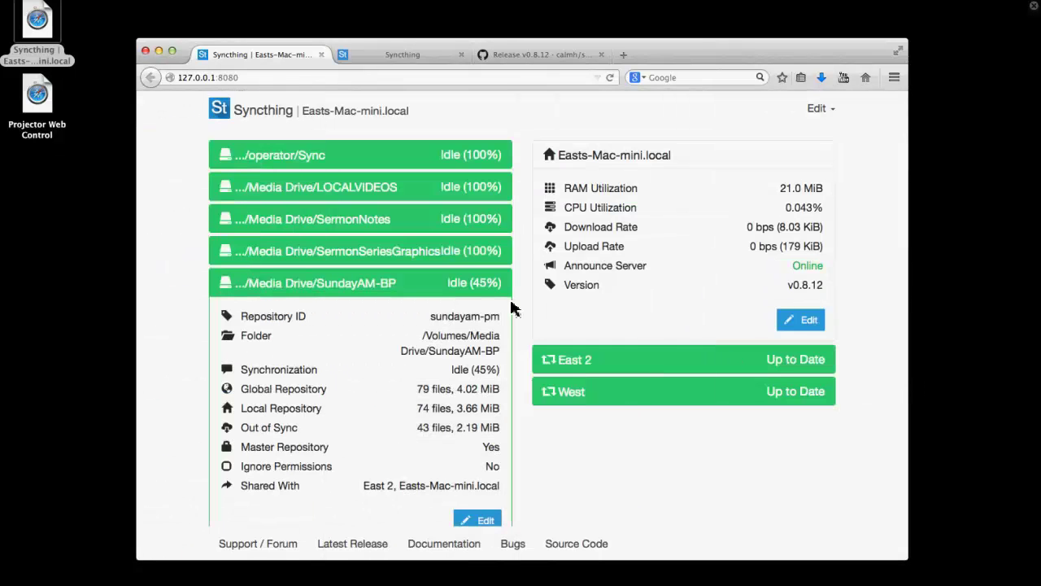
click(380, 285)
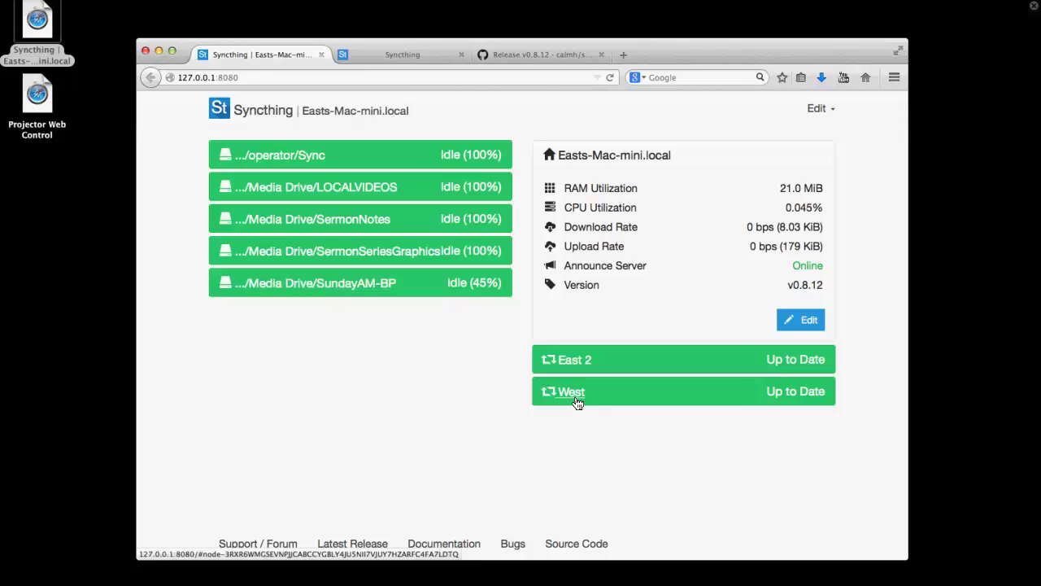
Review Syncthing's general settings, including rescan interval, file change rate, discovery and UPnP, and close them without saving.
click(820, 108)
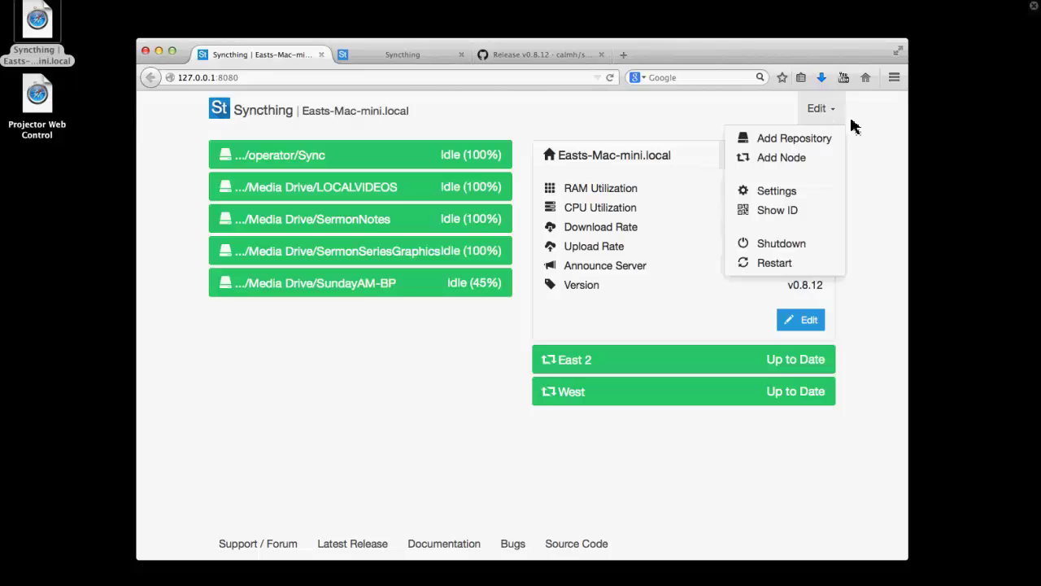
click(777, 192)
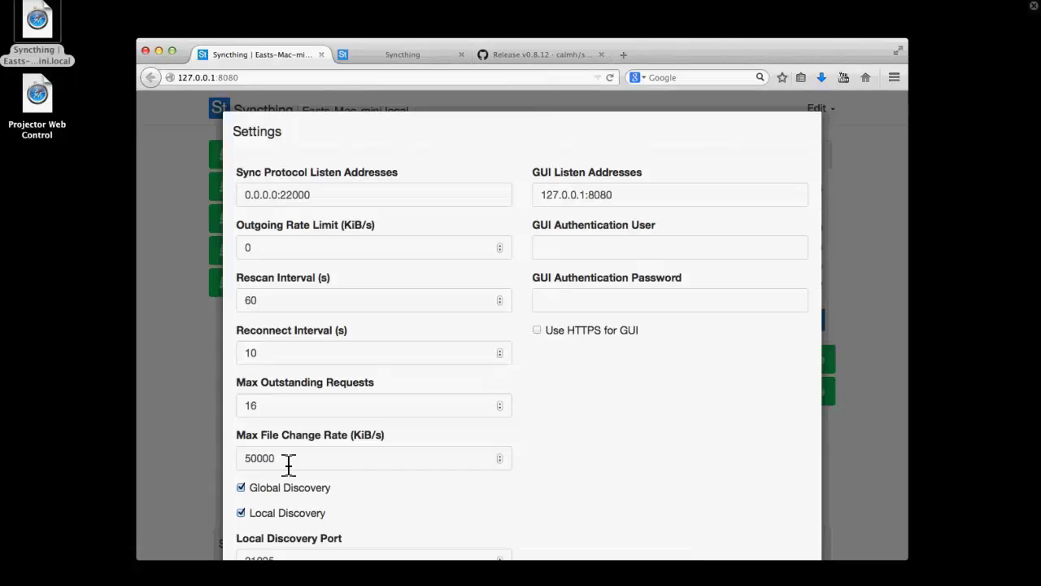
scroll(290, 464, down, 3)
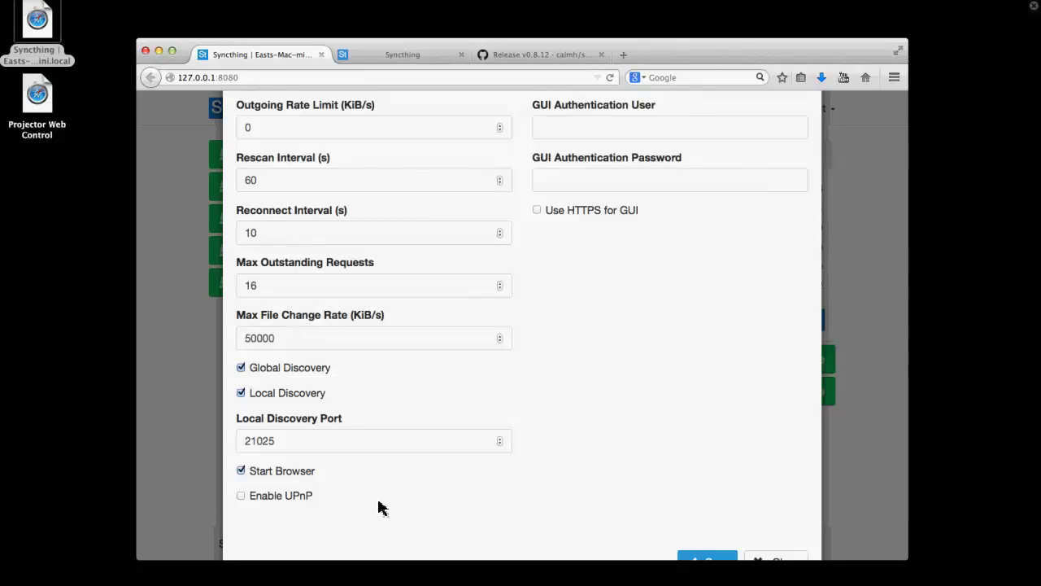
scroll(383, 511, down, 2)
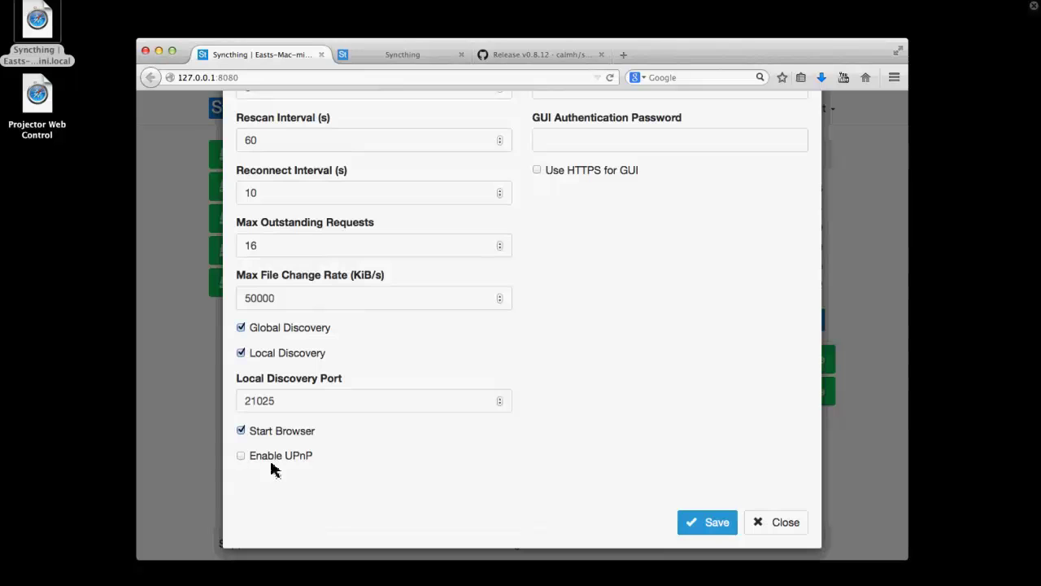
click(787, 531)
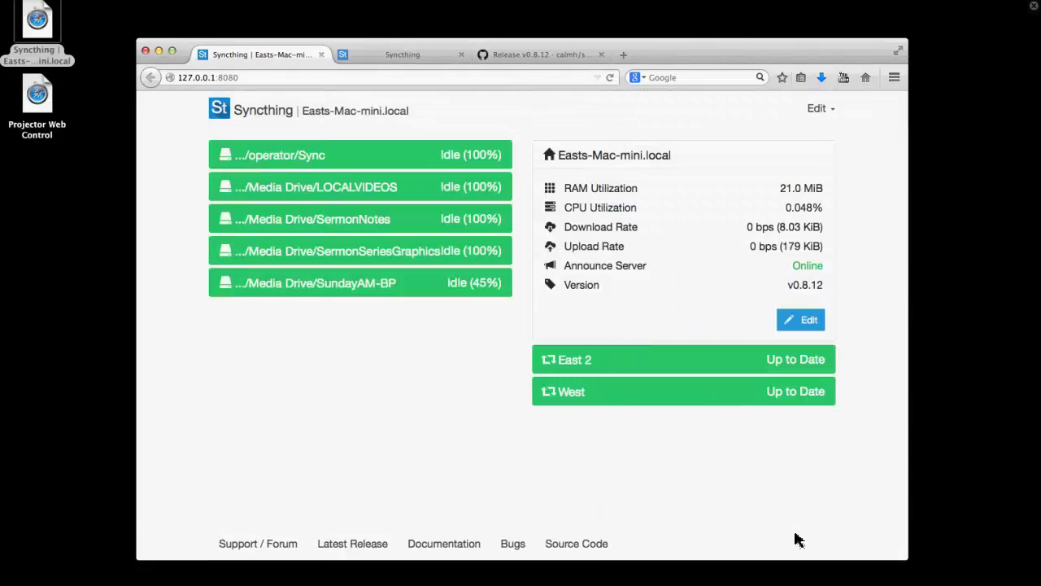
click(817, 111)
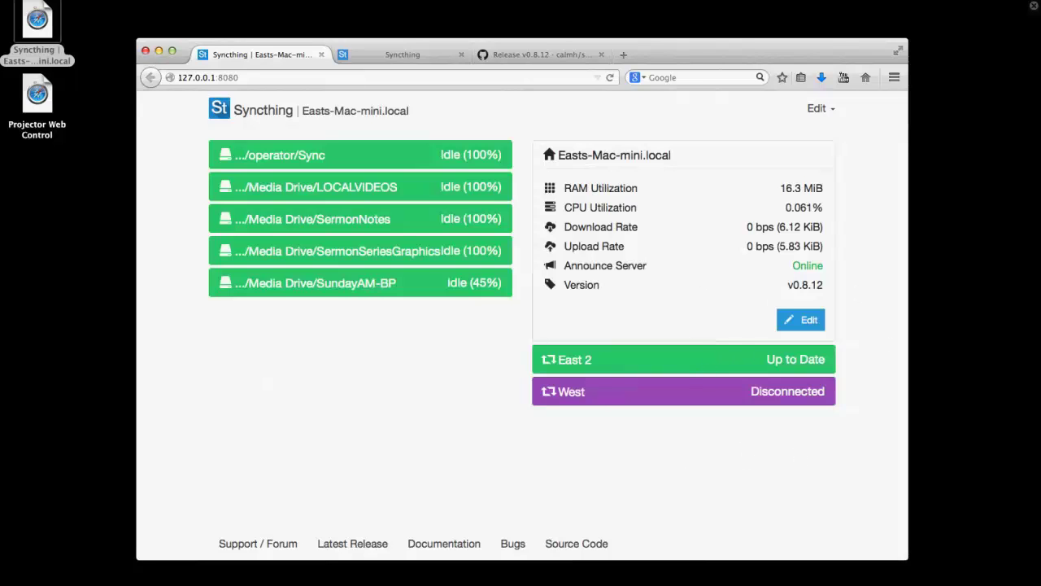
Switch to ProPresenter, rename the Untitled presentation in the library as Test and select it.
key(super+Tab)
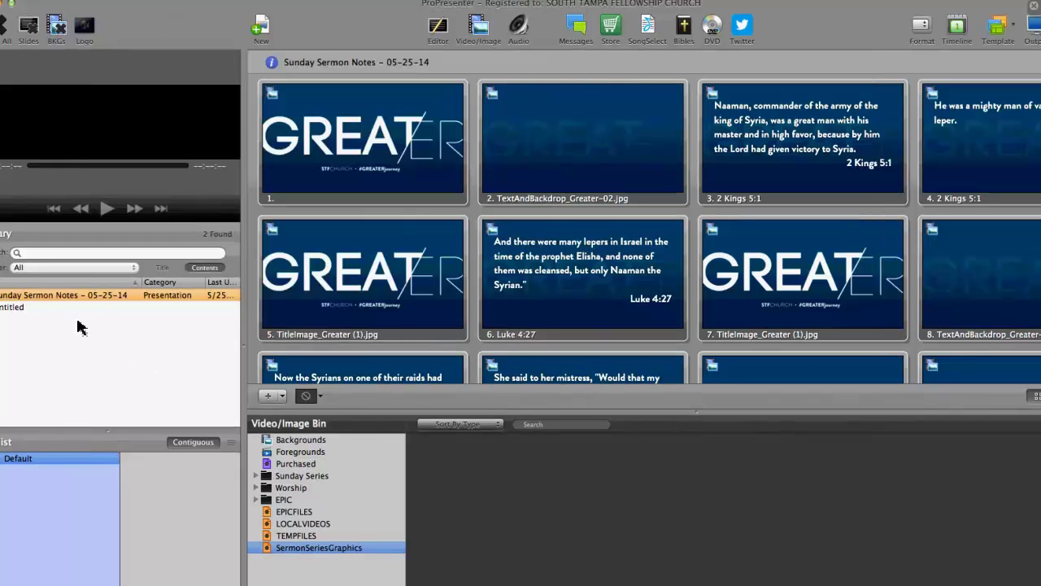
click(20, 309)
right_click(20, 310)
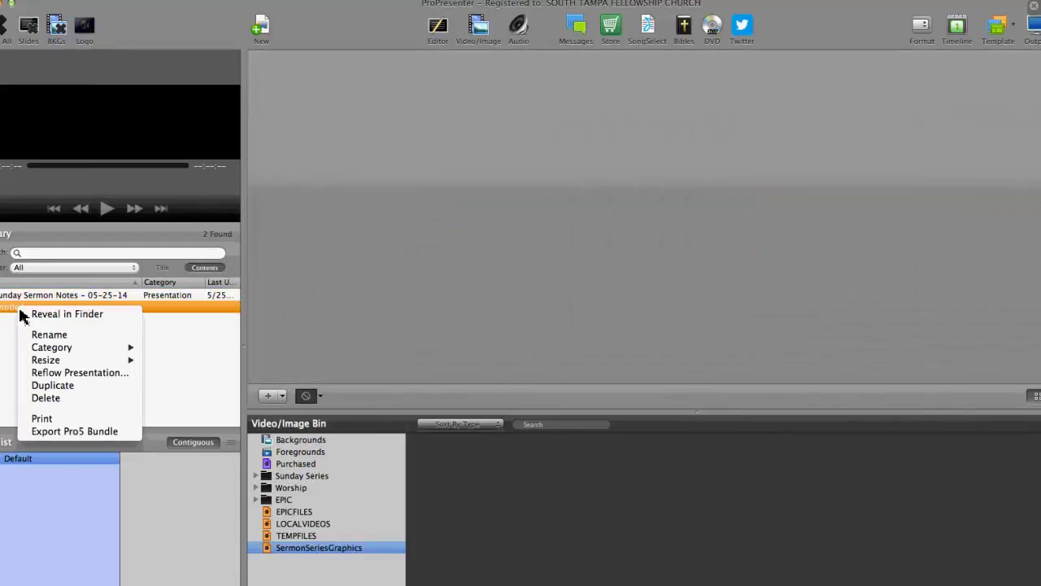
click(53, 335)
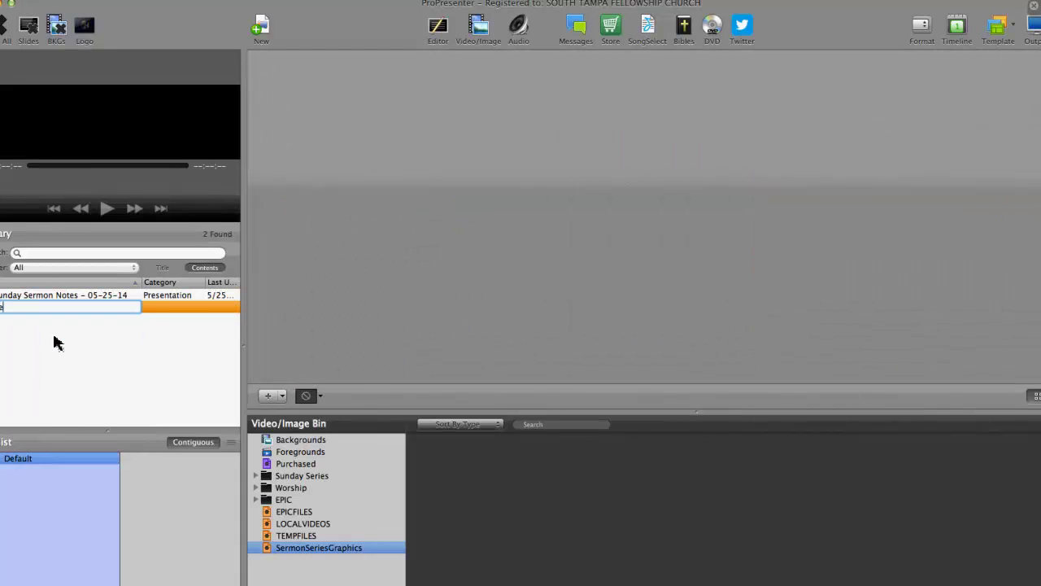
text(Test)
click(104, 351)
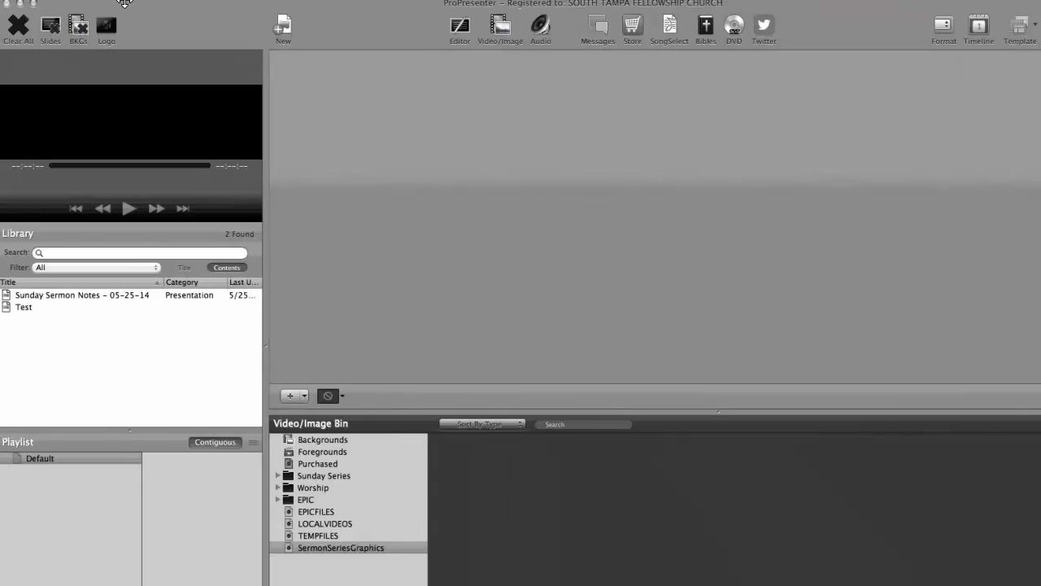
click(25, 307)
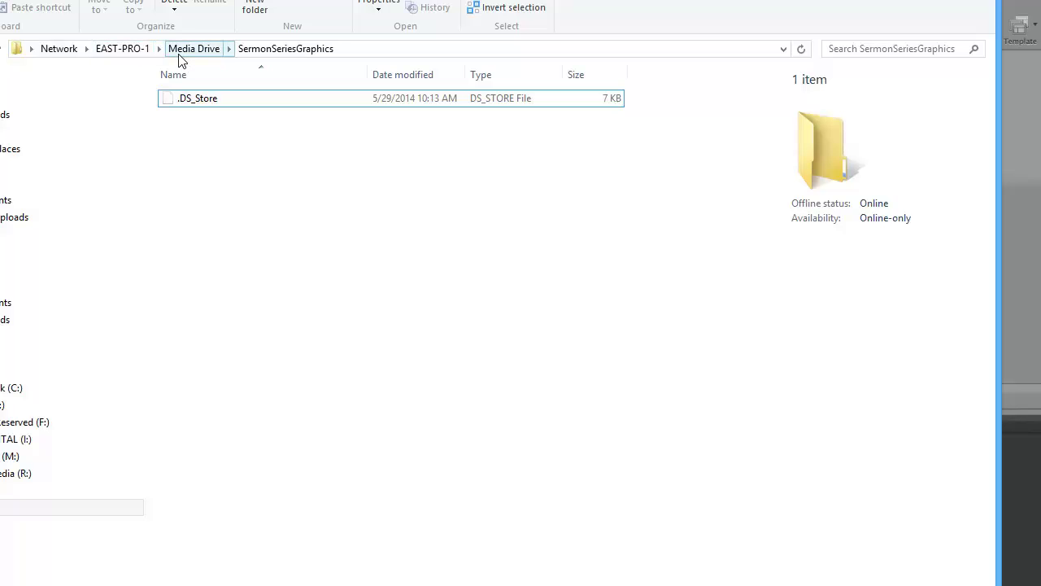
Copy VBS_CD.jpg into the shared SermonSeriesGraphics folder, check that folder on Media Drive and minimize the Finder windows.
drag(2, 162, 249, 204)
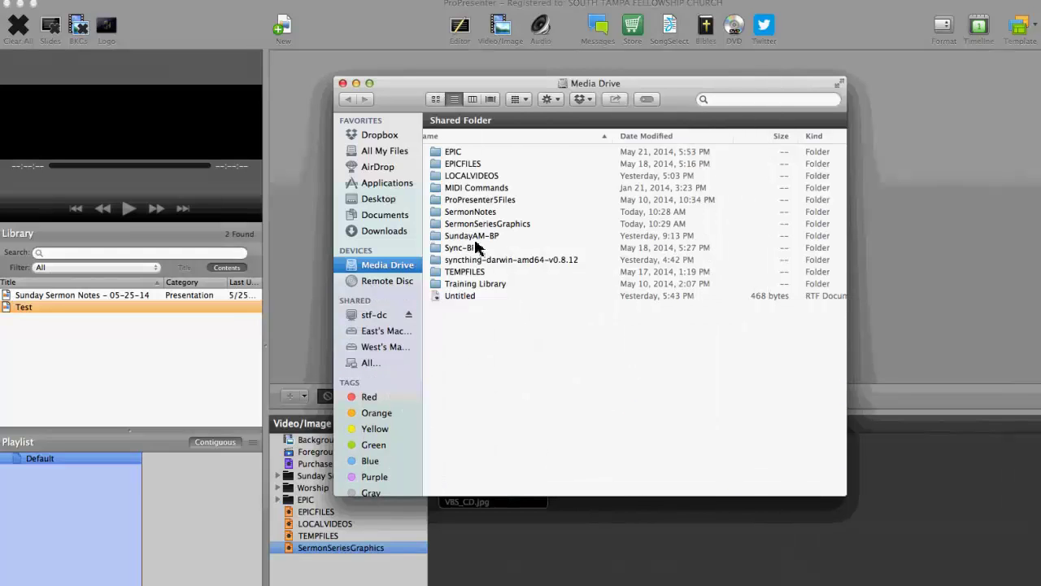
double_click(484, 225)
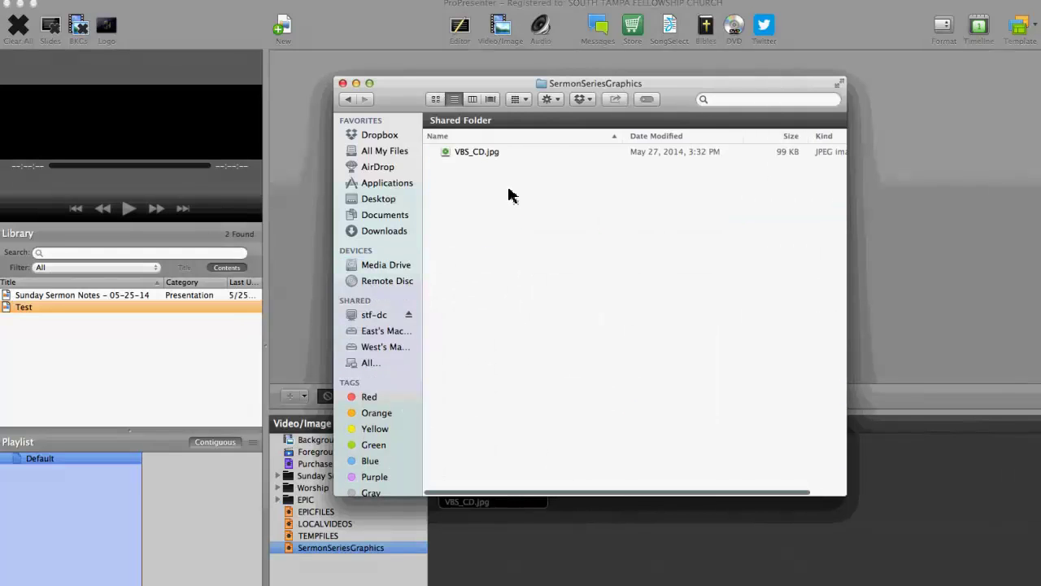
click(357, 84)
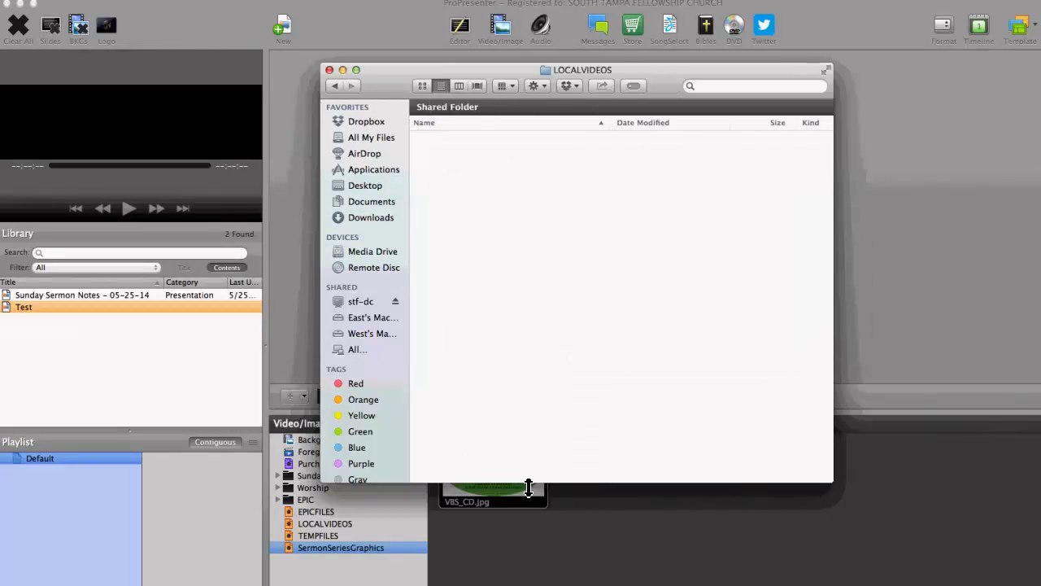
click(343, 70)
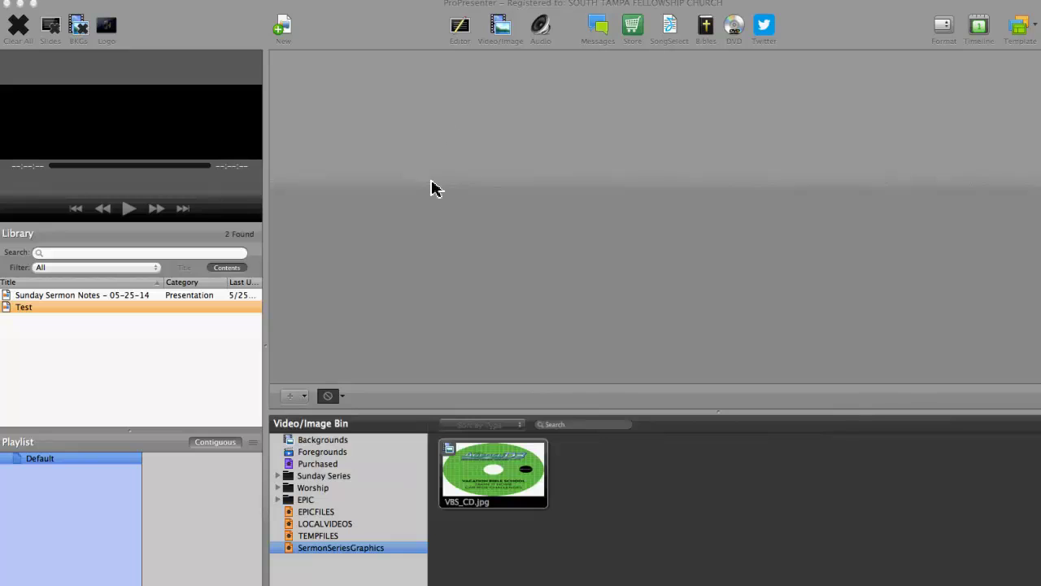
Create a new 1280 x 720 presentation in the Presentation category, keeping the default name.
click(284, 32)
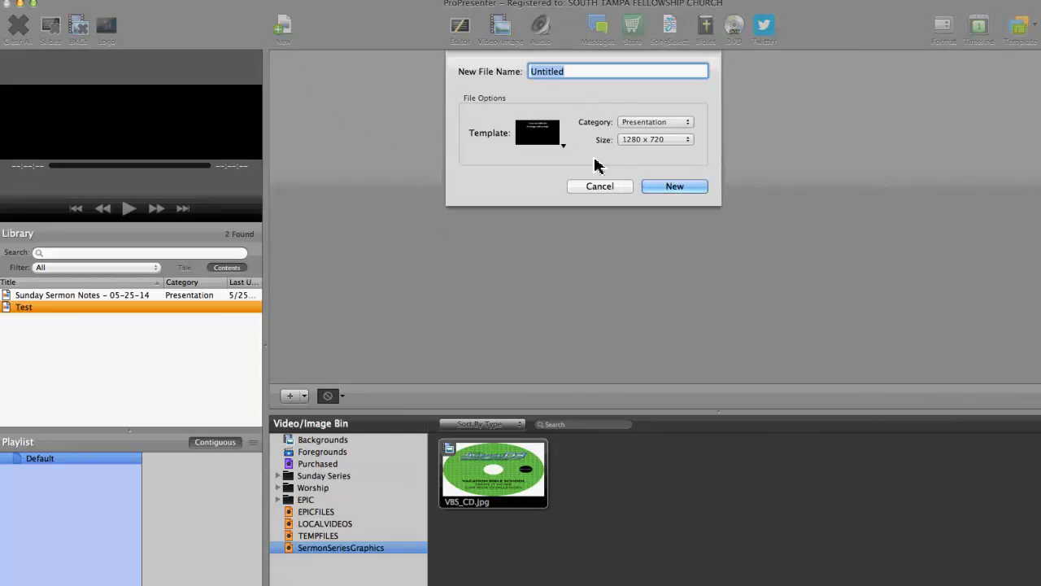
click(645, 190)
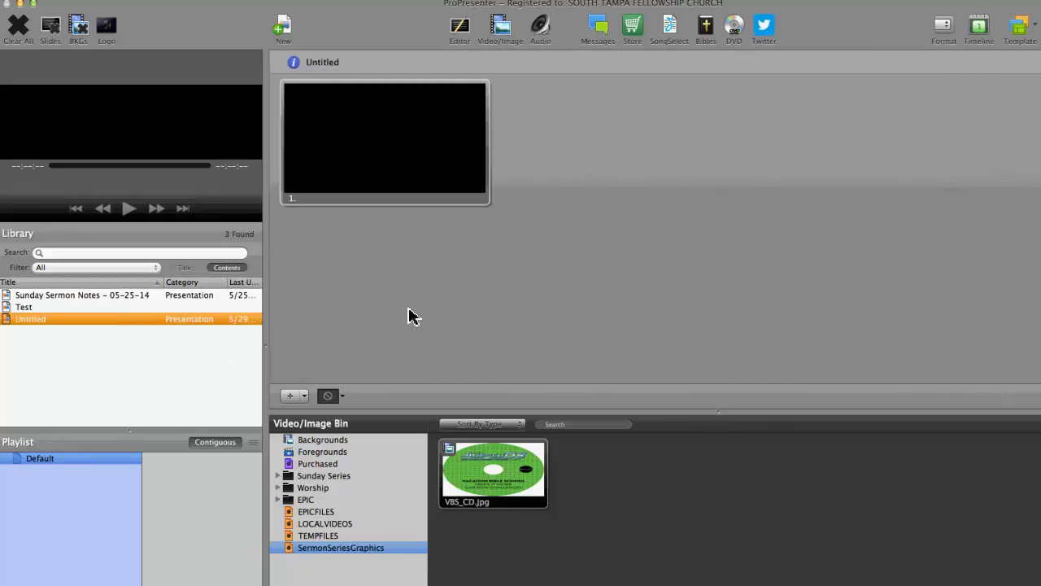
Try to delete the Test presentation from the library.
right_click(25, 310)
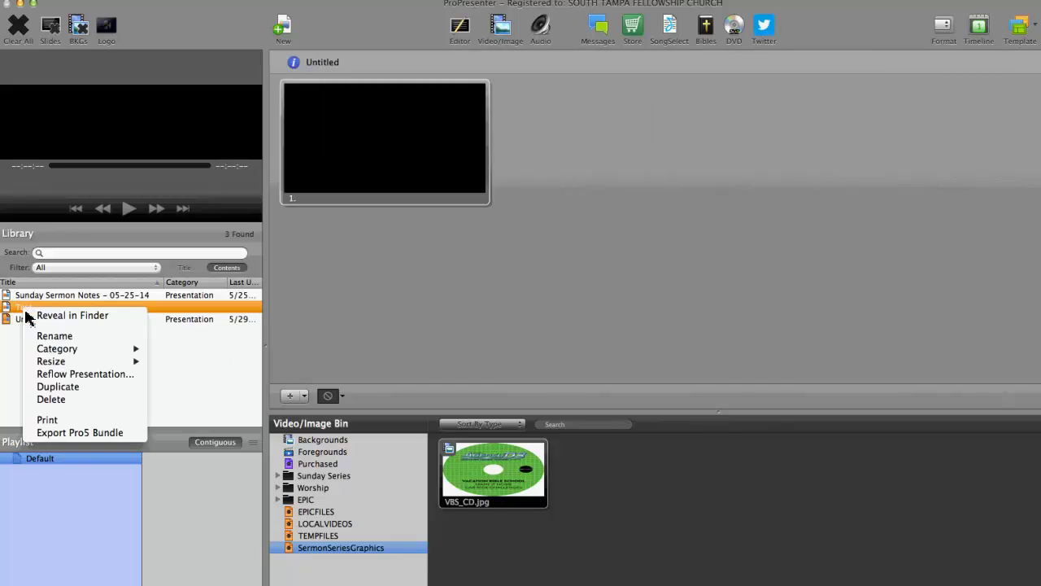
click(50, 399)
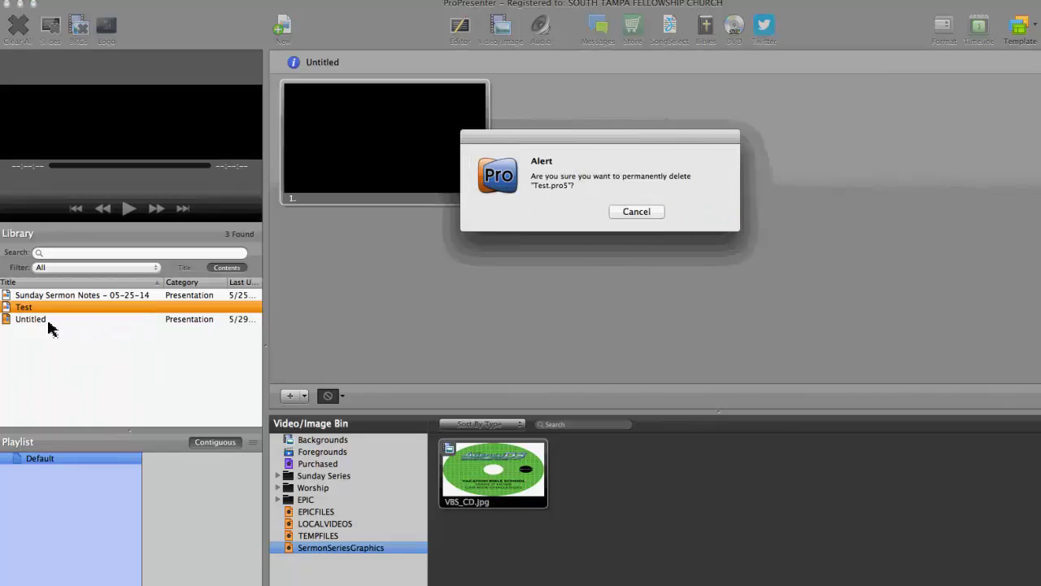
key(Return)
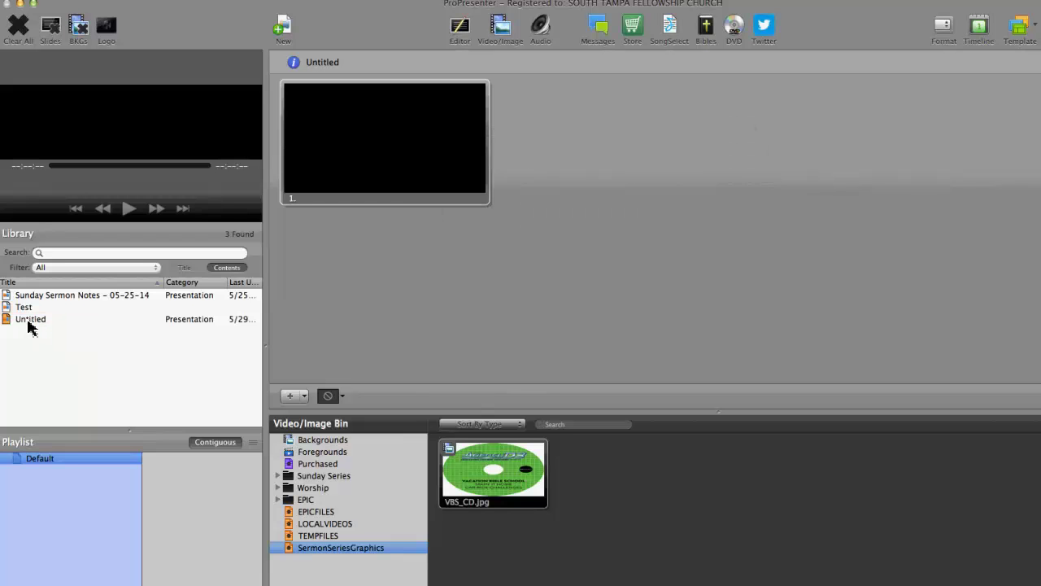
Rename the Untitled presentation as Test2 and place VBS_CD.jpg on its first slide.
click(36, 322)
click(53, 322)
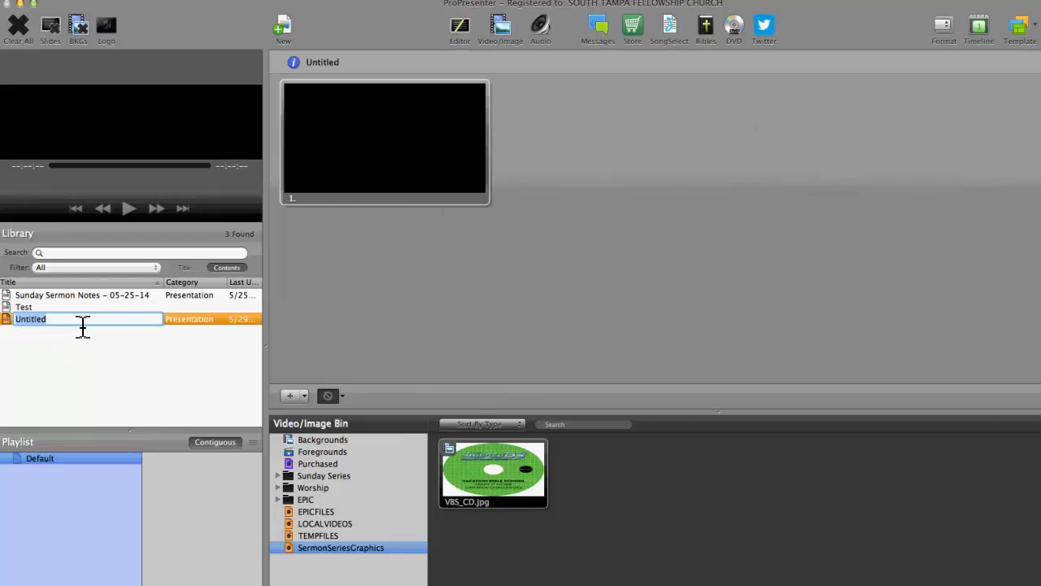
text(Test2)
key(Return)
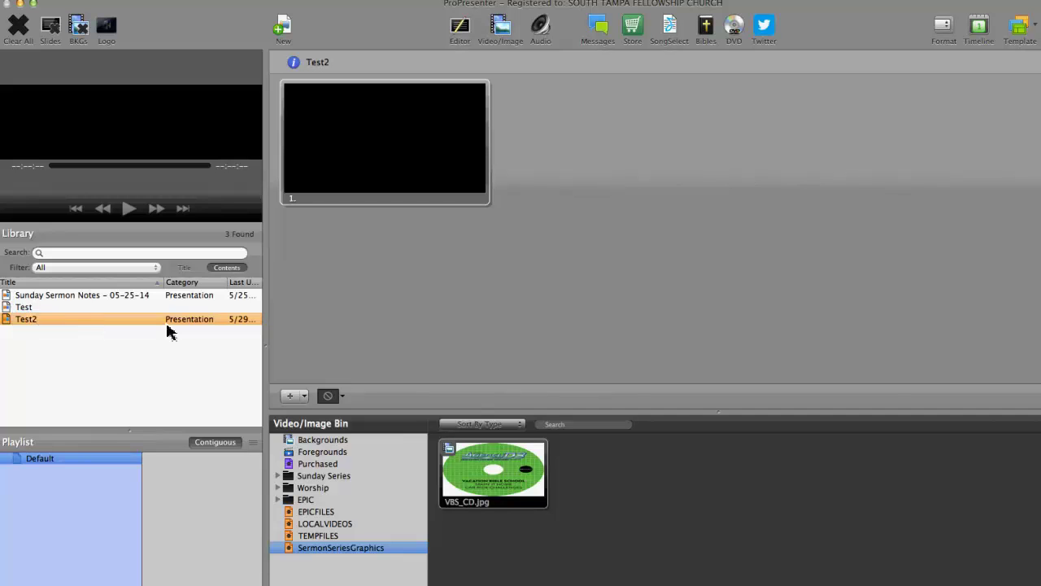
drag(493, 471, 427, 155)
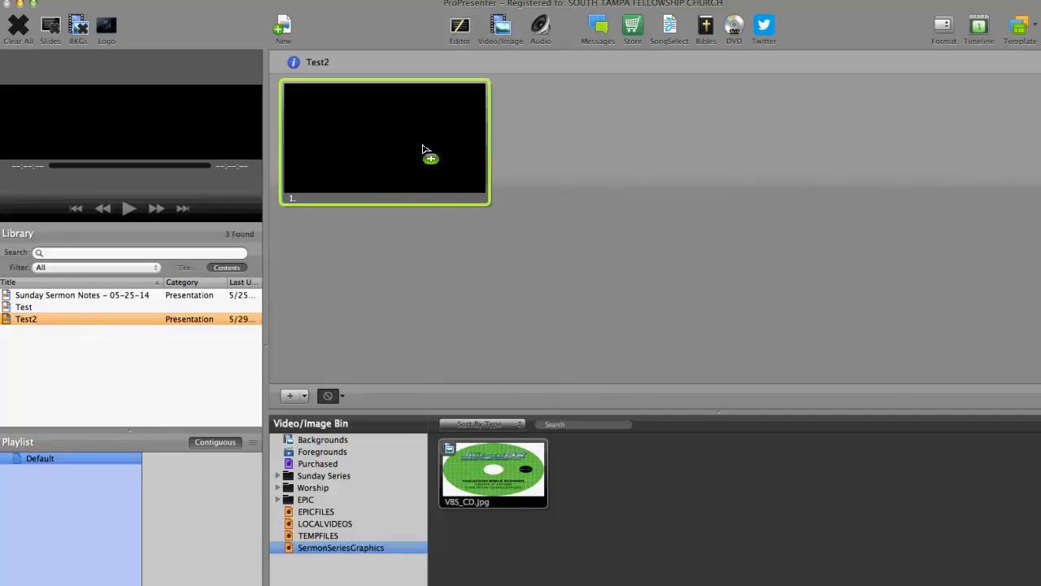
Try again to delete the Test presentation from the library.
click(31, 308)
right_click(31, 310)
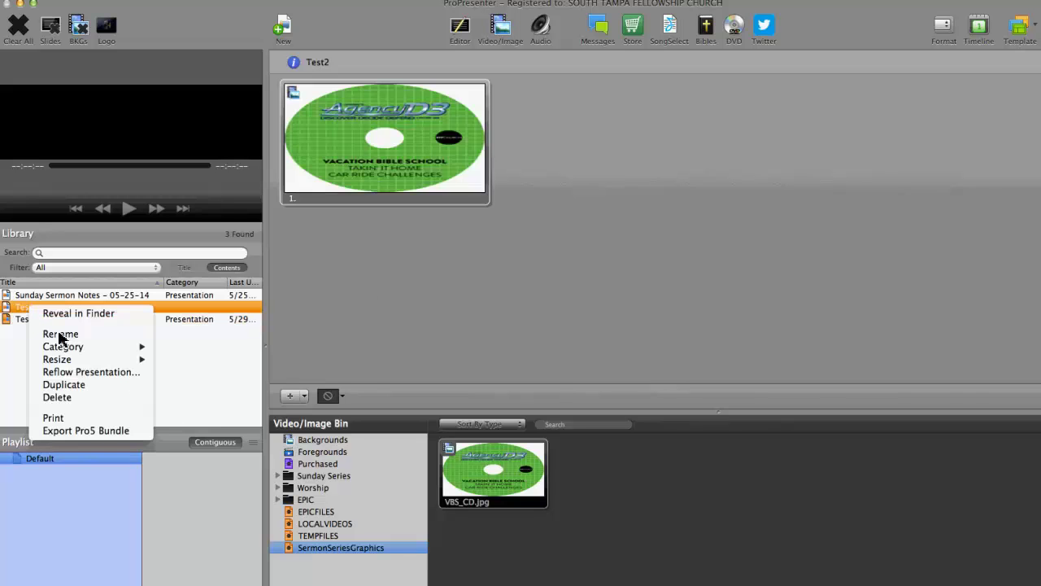
click(68, 400)
click(692, 213)
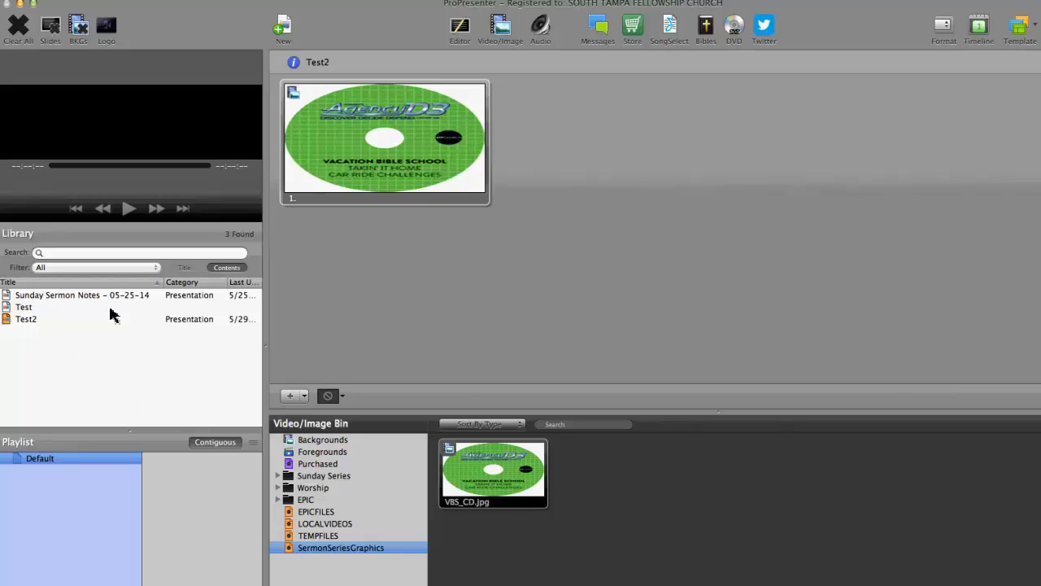
Save all changed presentations in the library.
click(87, 3)
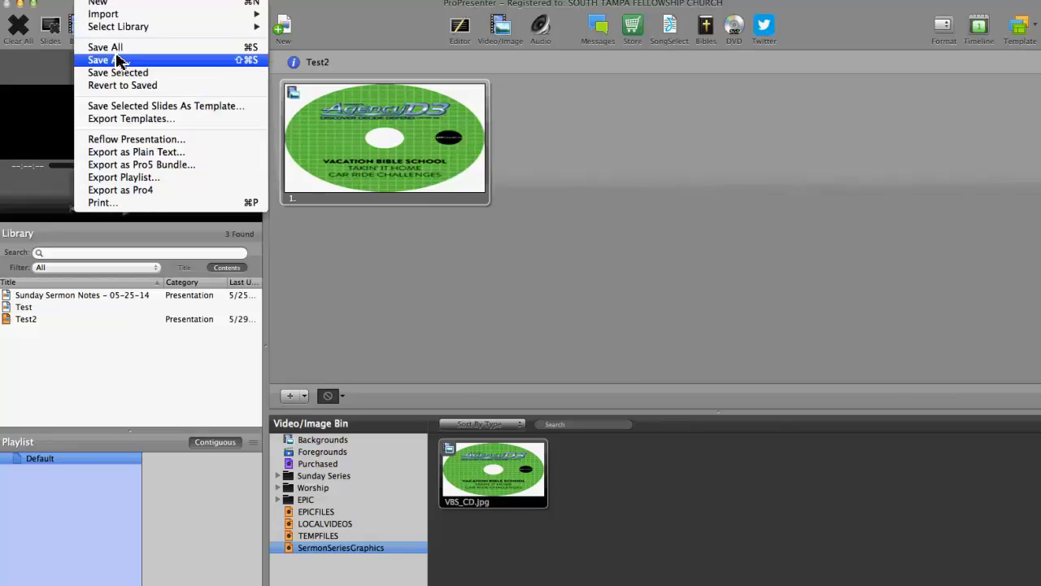
click(89, 45)
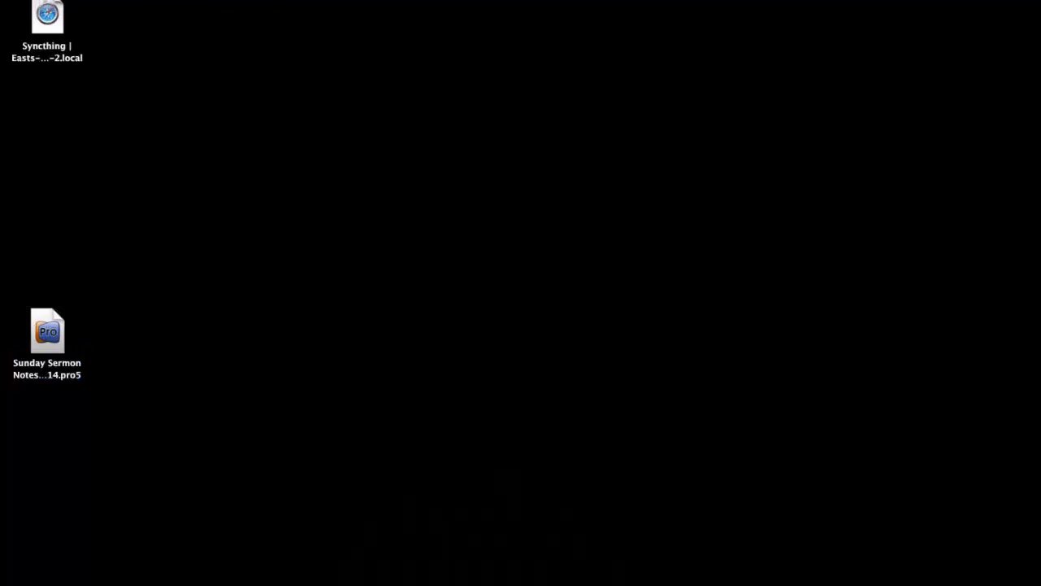
Open Media Drive's SermonSeriesGraphics folder in a new Finder window and delete the Sunday Sermon Notes file from the desktop.
key(super+n)
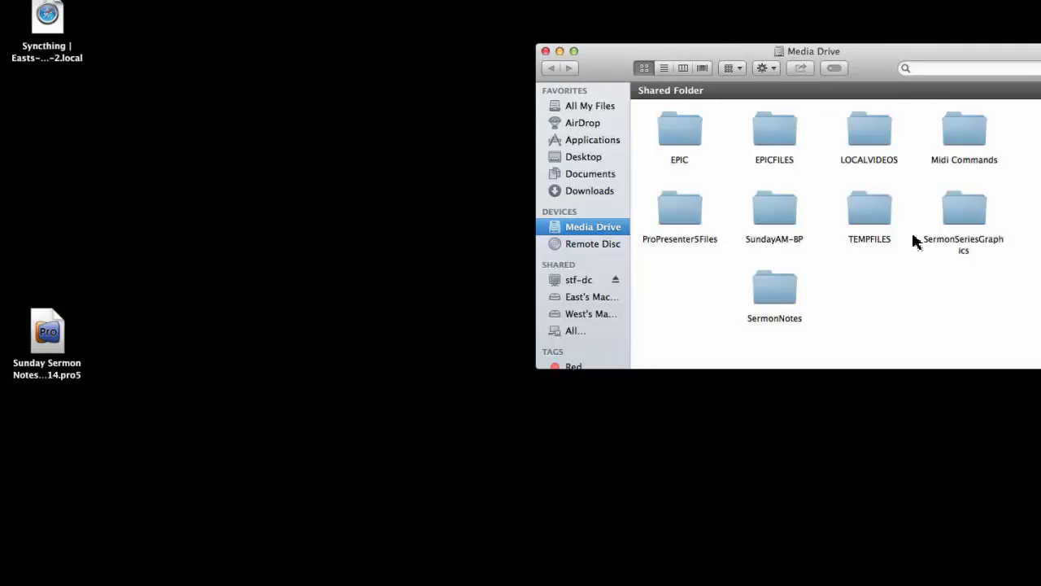
double_click(965, 223)
drag(739, 51, 527, 139)
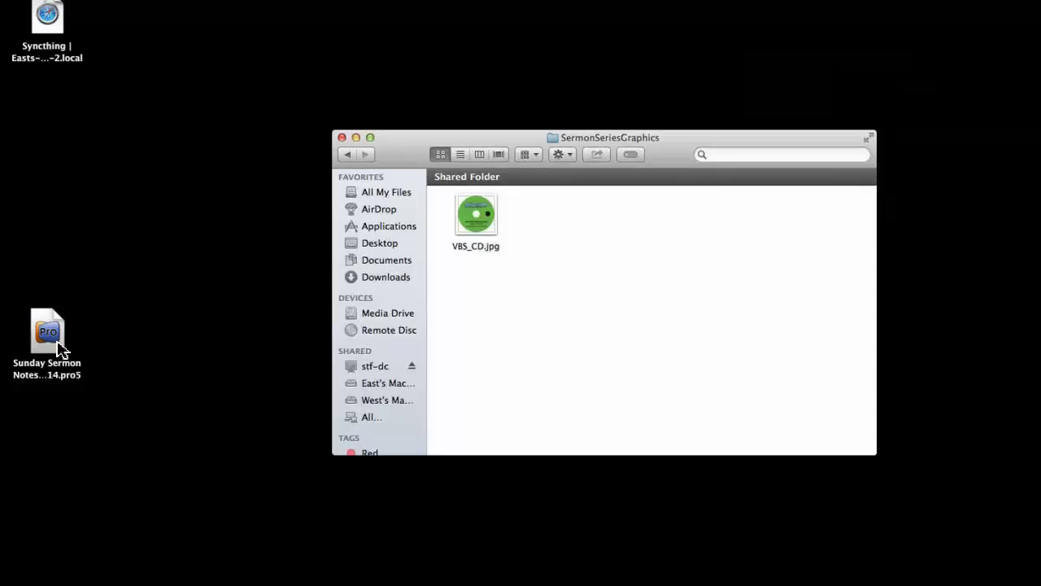
click(49, 333)
key(super+BackSpace)
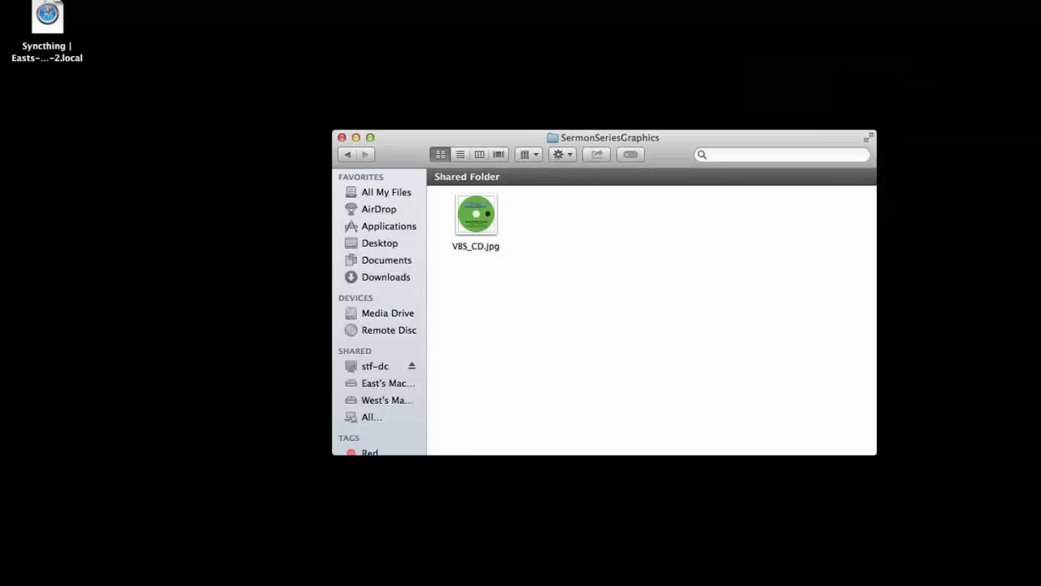
Switch to ProPresenter, open the Test2 presentation and copy it from the library to the desktop.
click(613, 579)
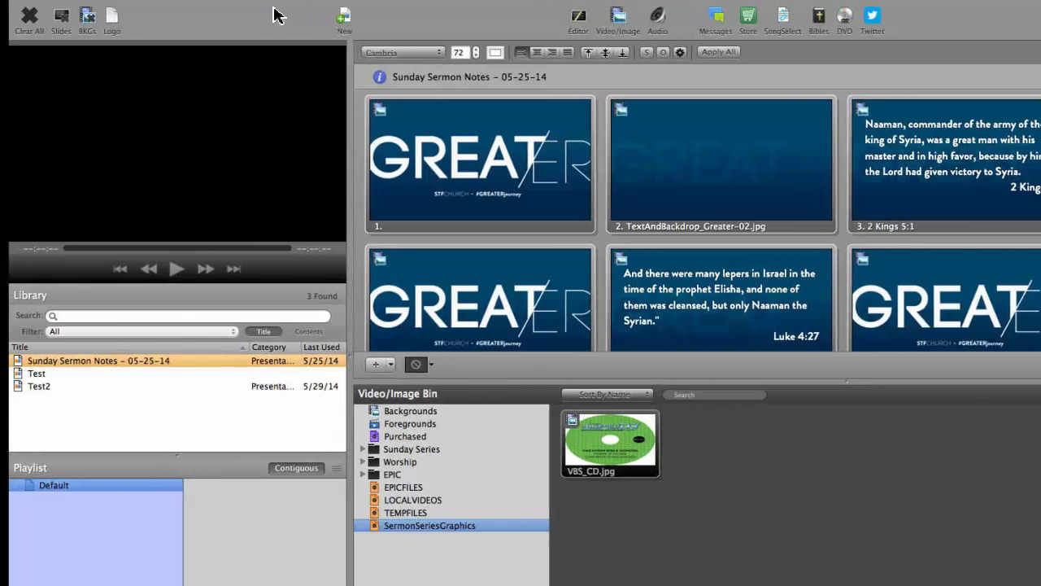
click(38, 387)
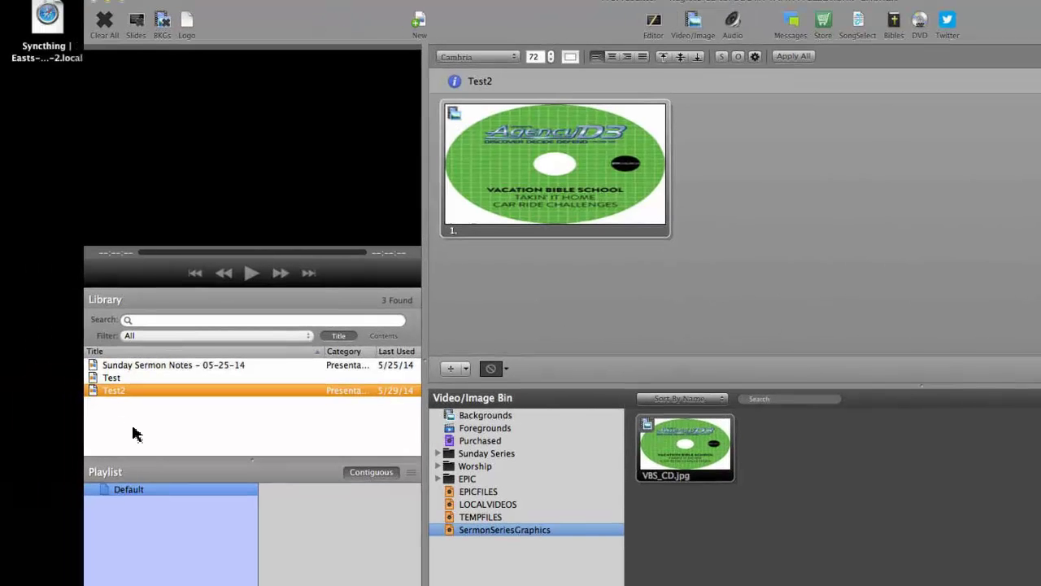
drag(114, 398, 42, 376)
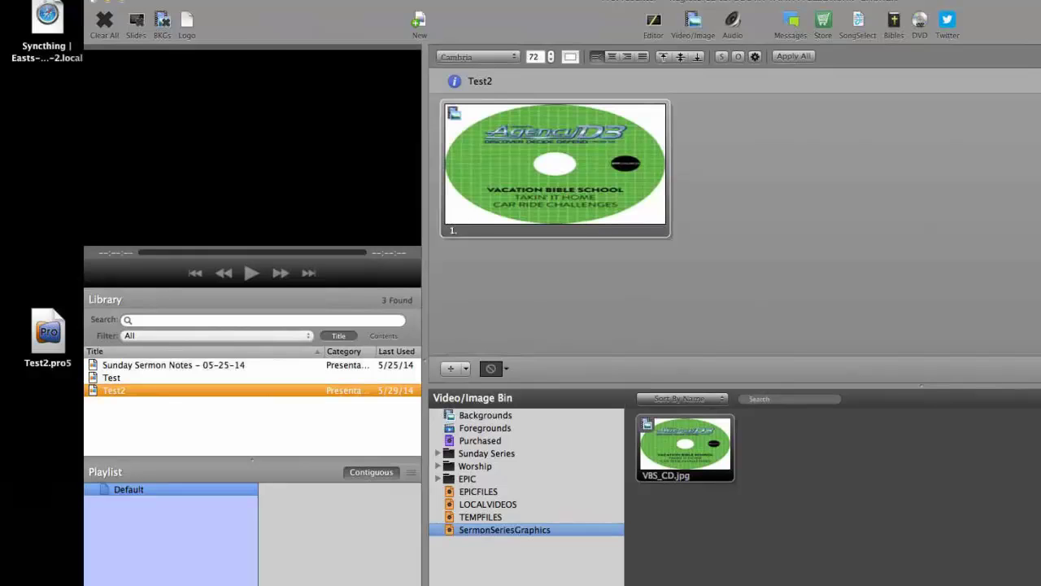
Switch the active library to SundayAM-BP and back to SermonNotes.
click(89, 0)
mouse_move(109, 21)
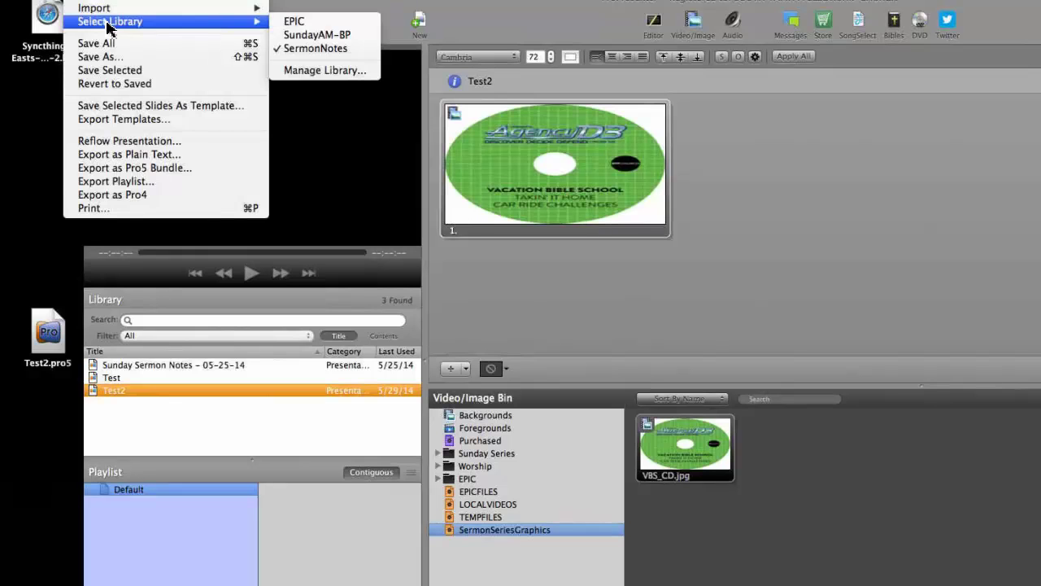
click(318, 36)
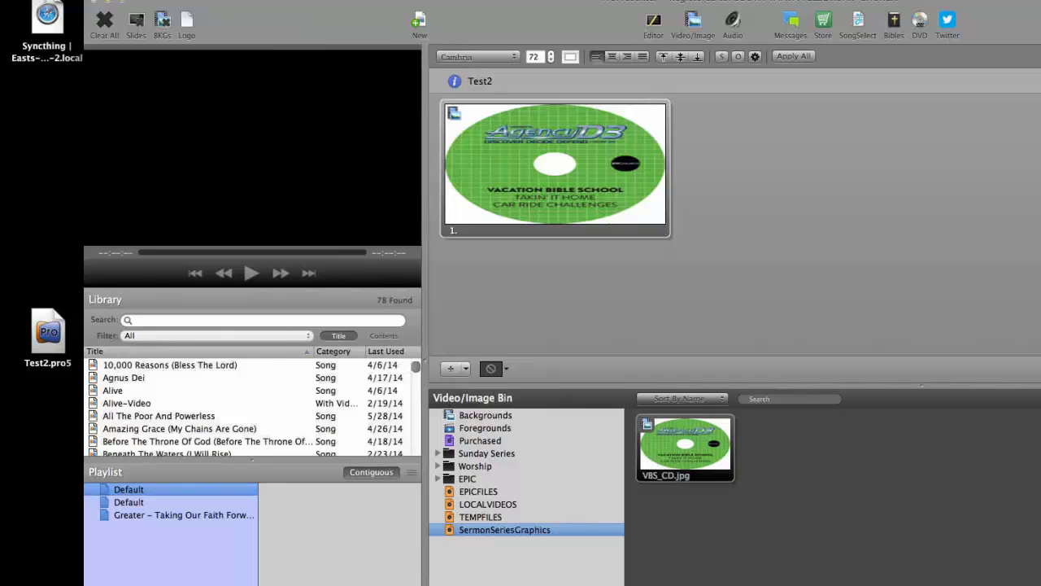
click(89, 0)
mouse_move(131, 23)
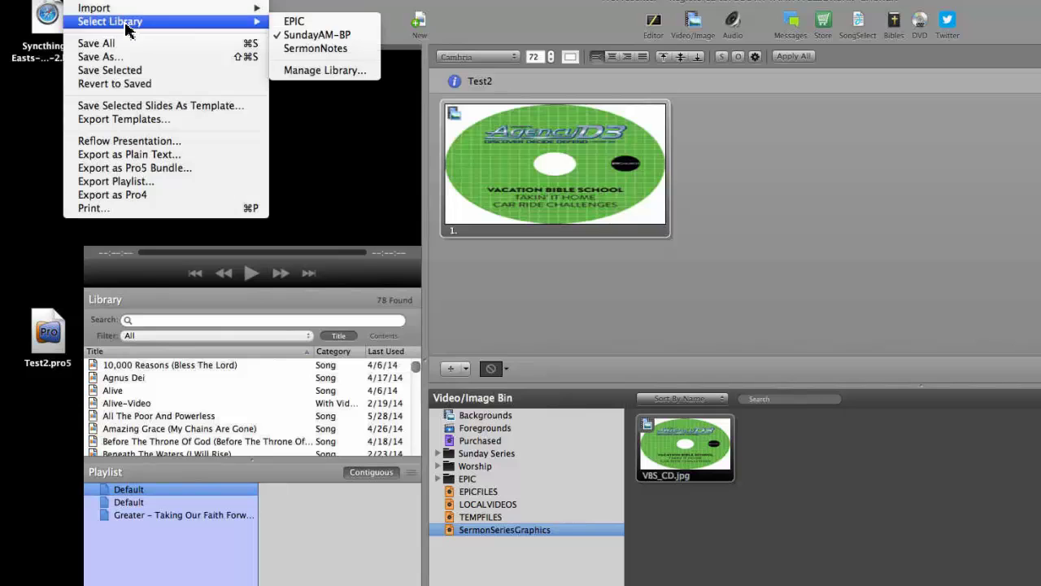
click(307, 50)
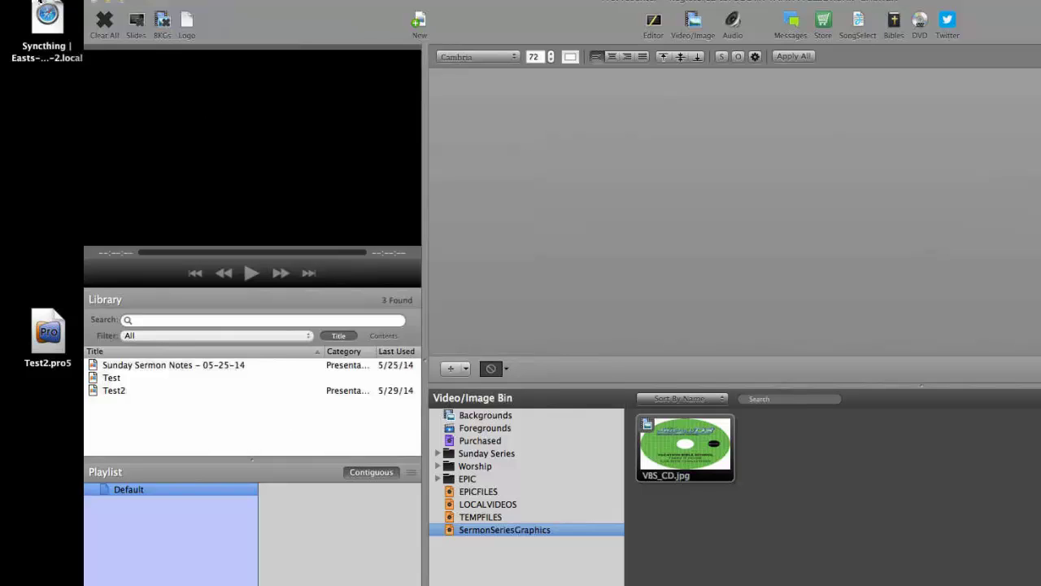
Quit ProPresenter and move Test2.pro5 from the desktop to the Trash.
click(66, 4)
click(45, 186)
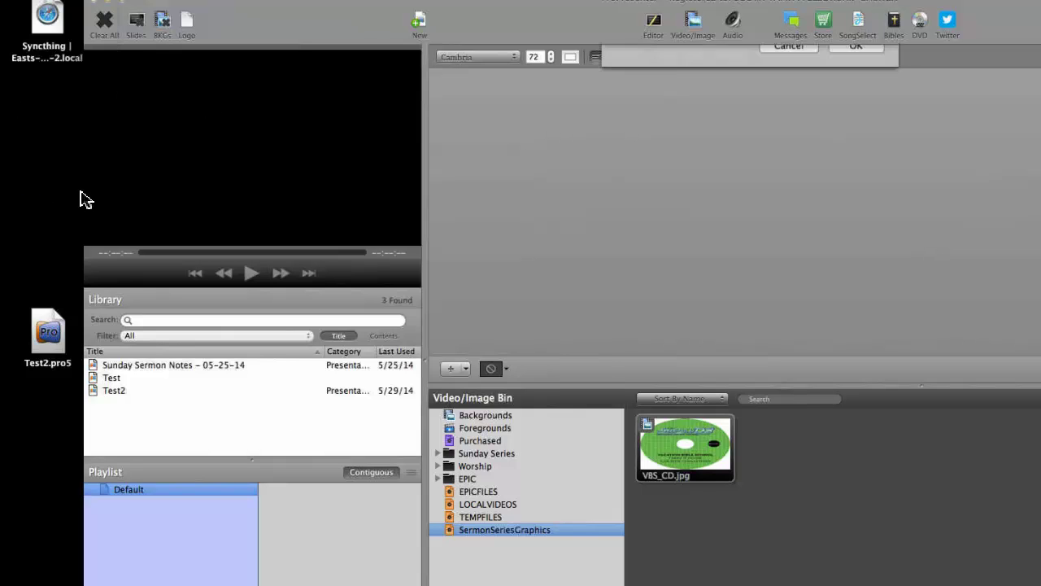
click(855, 117)
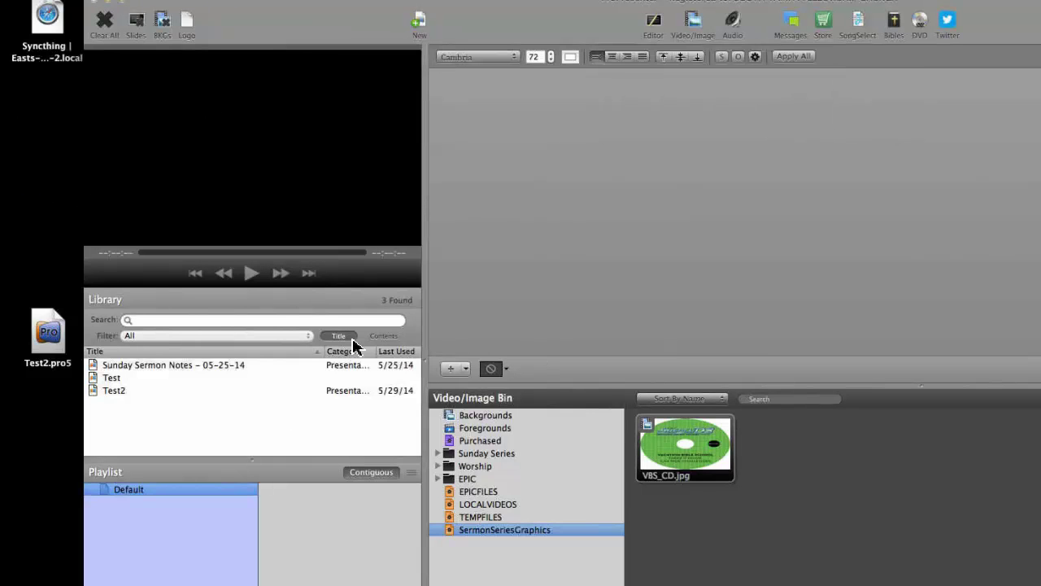
drag(63, 350, 822, 585)
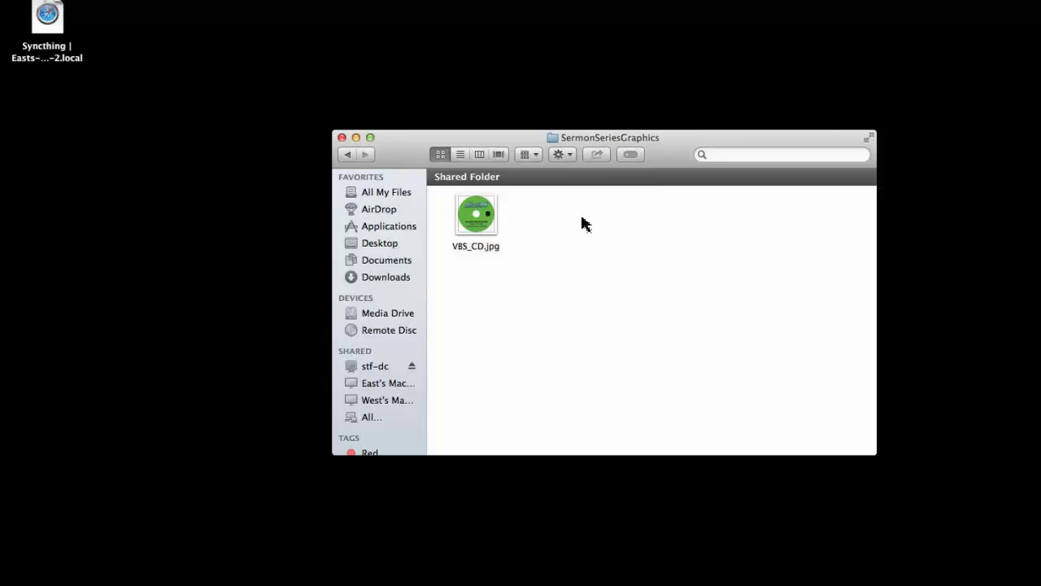
Delete VBS_CD.jpg from the SermonSeriesGraphics folder and permanently empty the Trash.
click(480, 218)
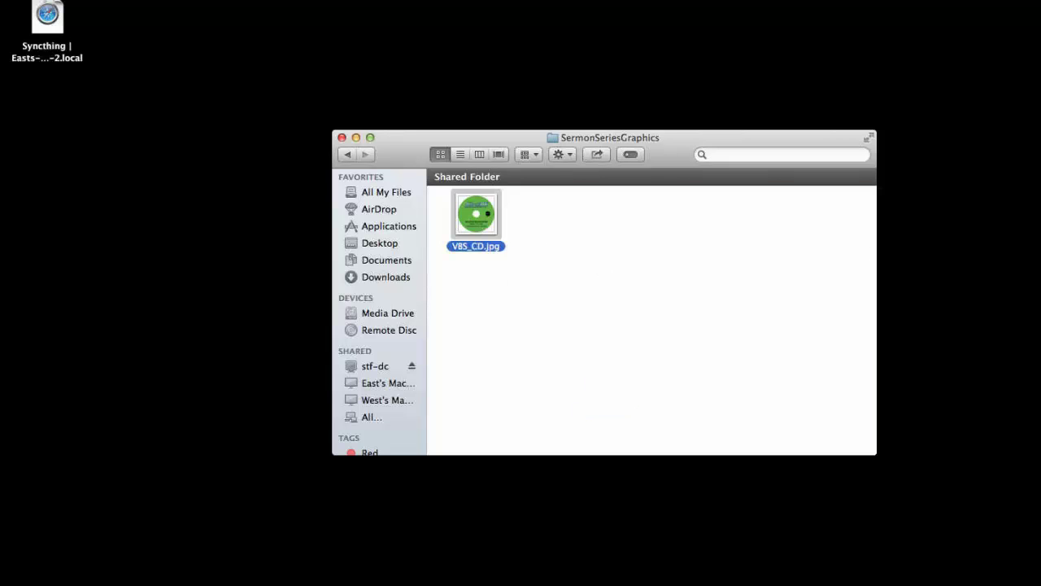
key(super+BackSpace)
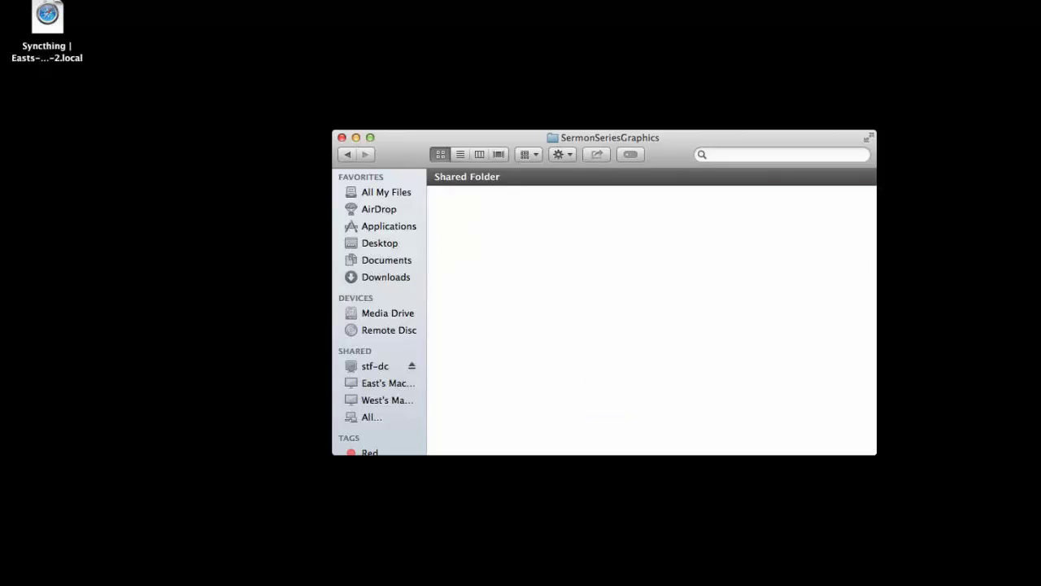
key(shift+super+BackSpace)
click(723, 221)
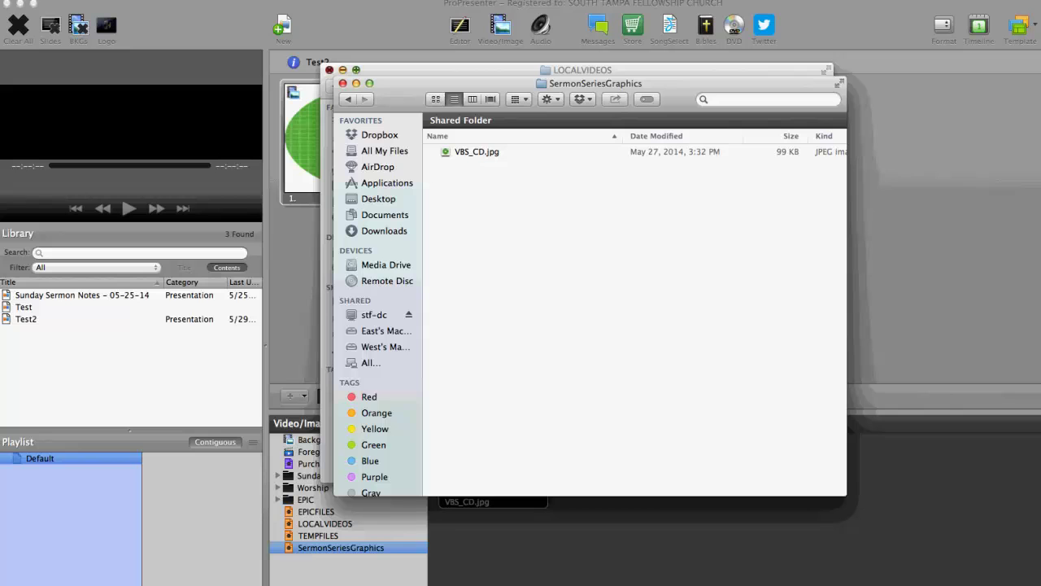
Close the LOCALVIDEOS Finder window, check the other computer's SermonSeriesGraphics folder for VBS_CD.jpg, and minimize that folder's window.
click(329, 71)
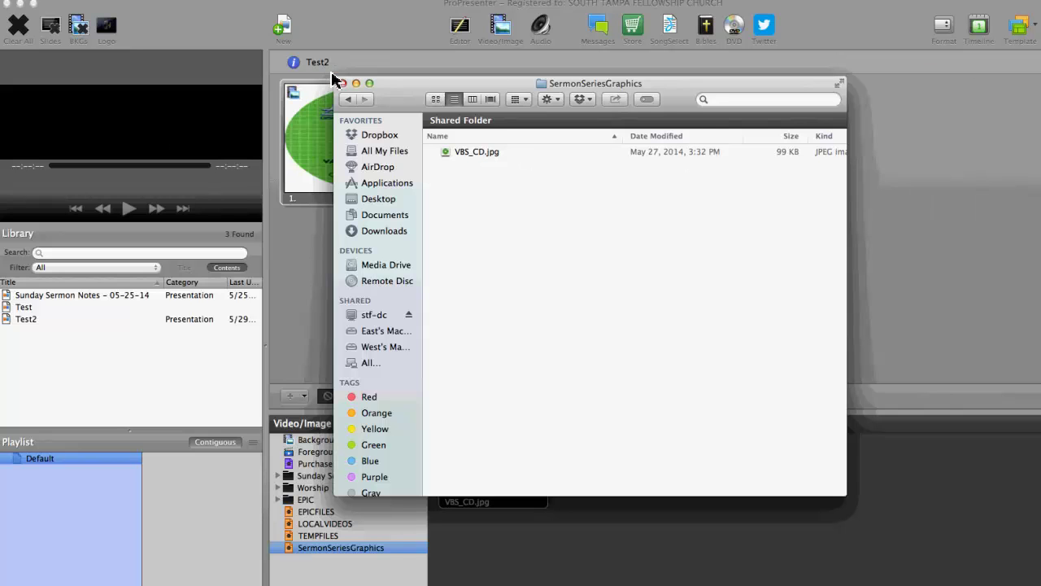
drag(464, 95, 459, 94)
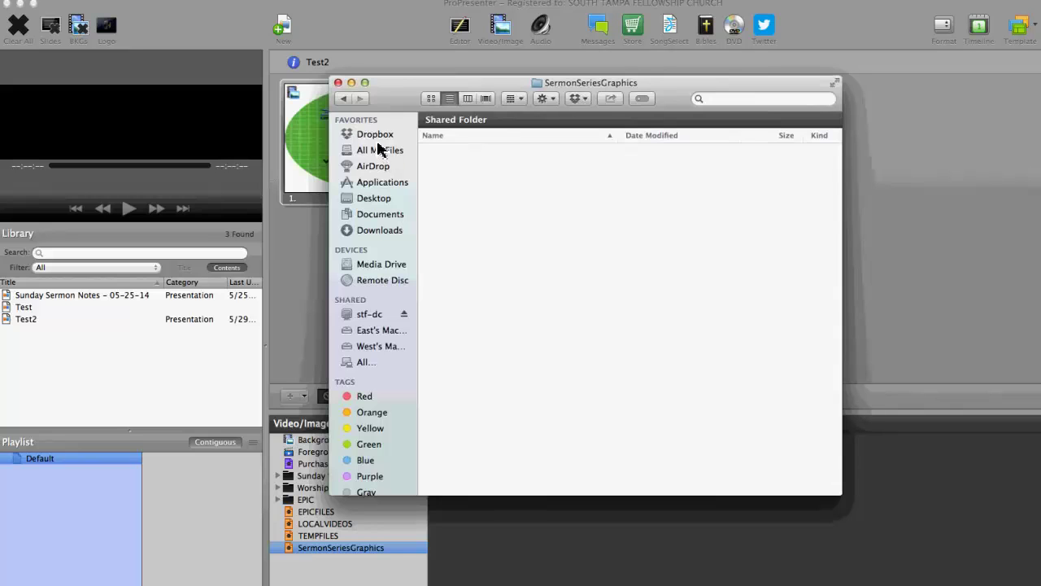
click(356, 83)
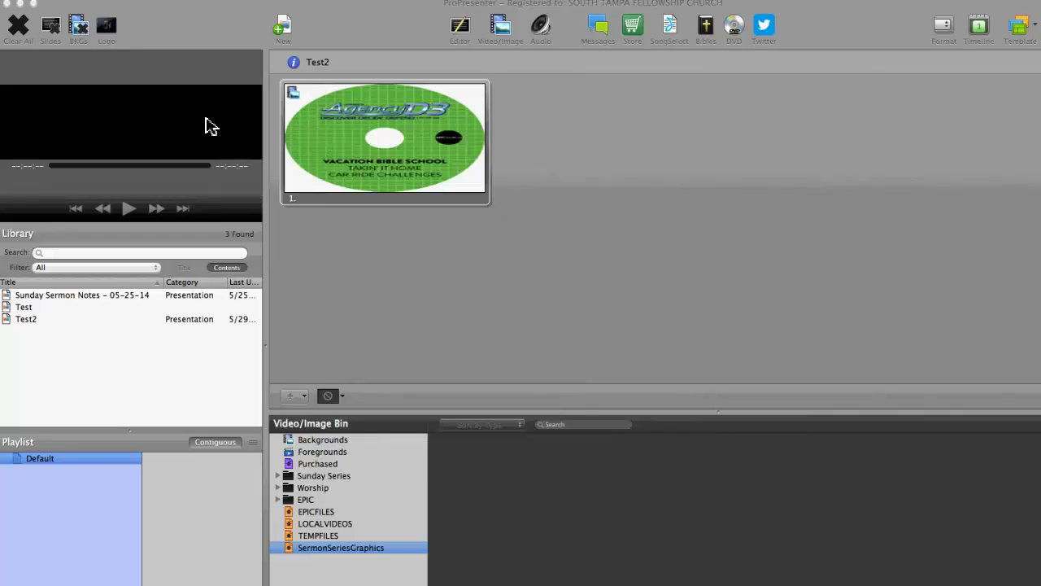
Quit ProPresenter on the computer showing the Test2 presentation and confirm quitting.
click(47, 5)
click(45, 1)
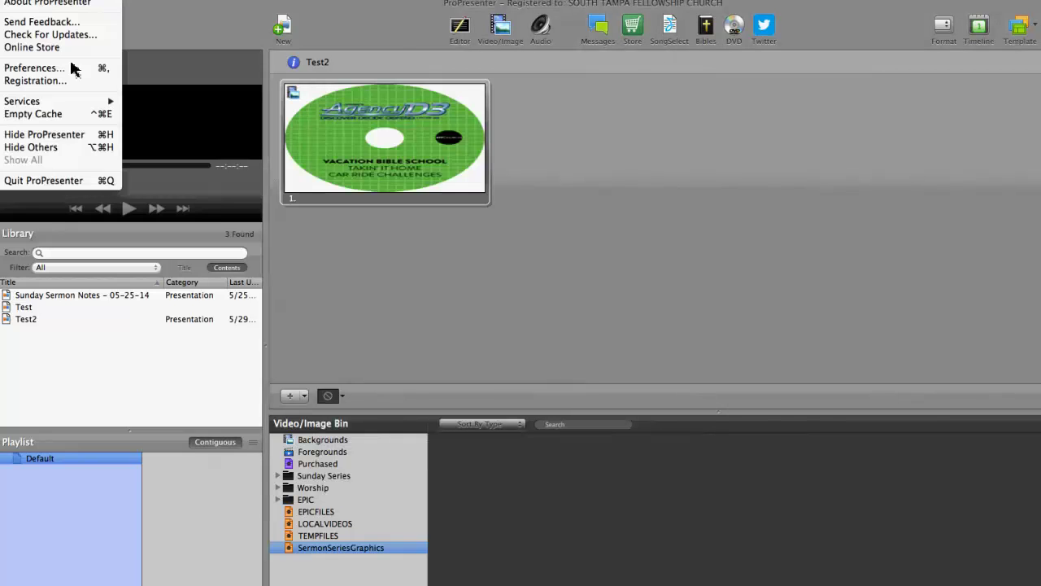
click(70, 187)
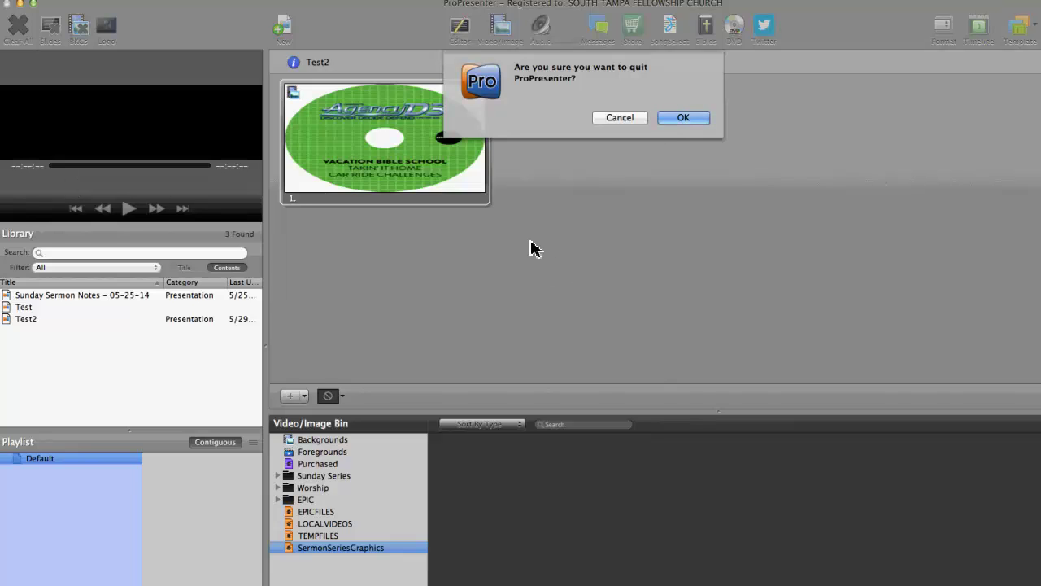
click(696, 122)
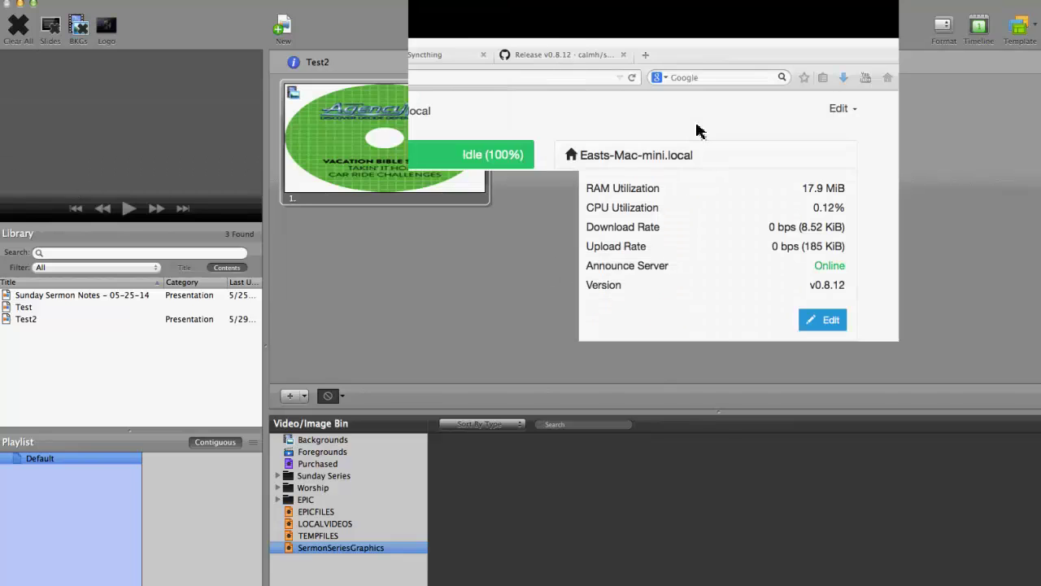